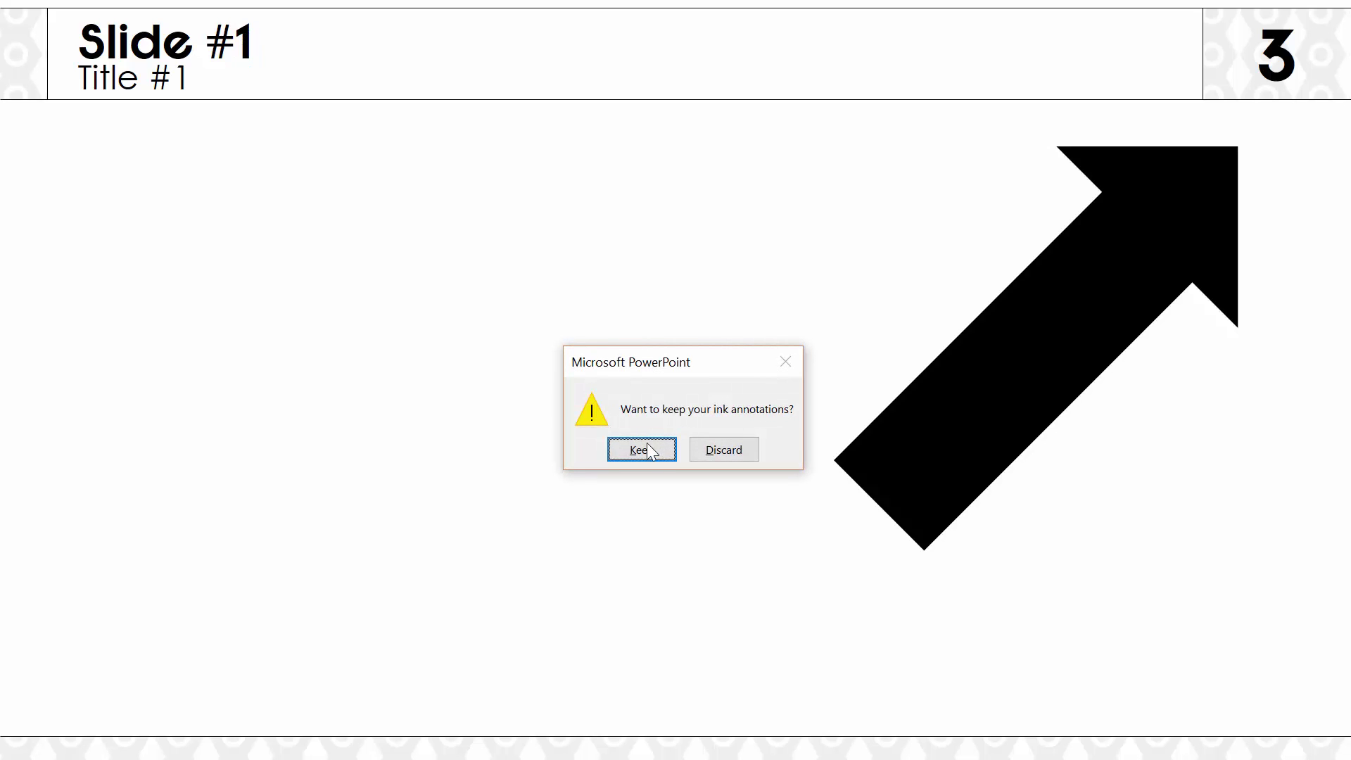
Dismiss the keep-ink-annotations prompt and exit the slide show to Normal view on slide 3.
left_click(643, 451)
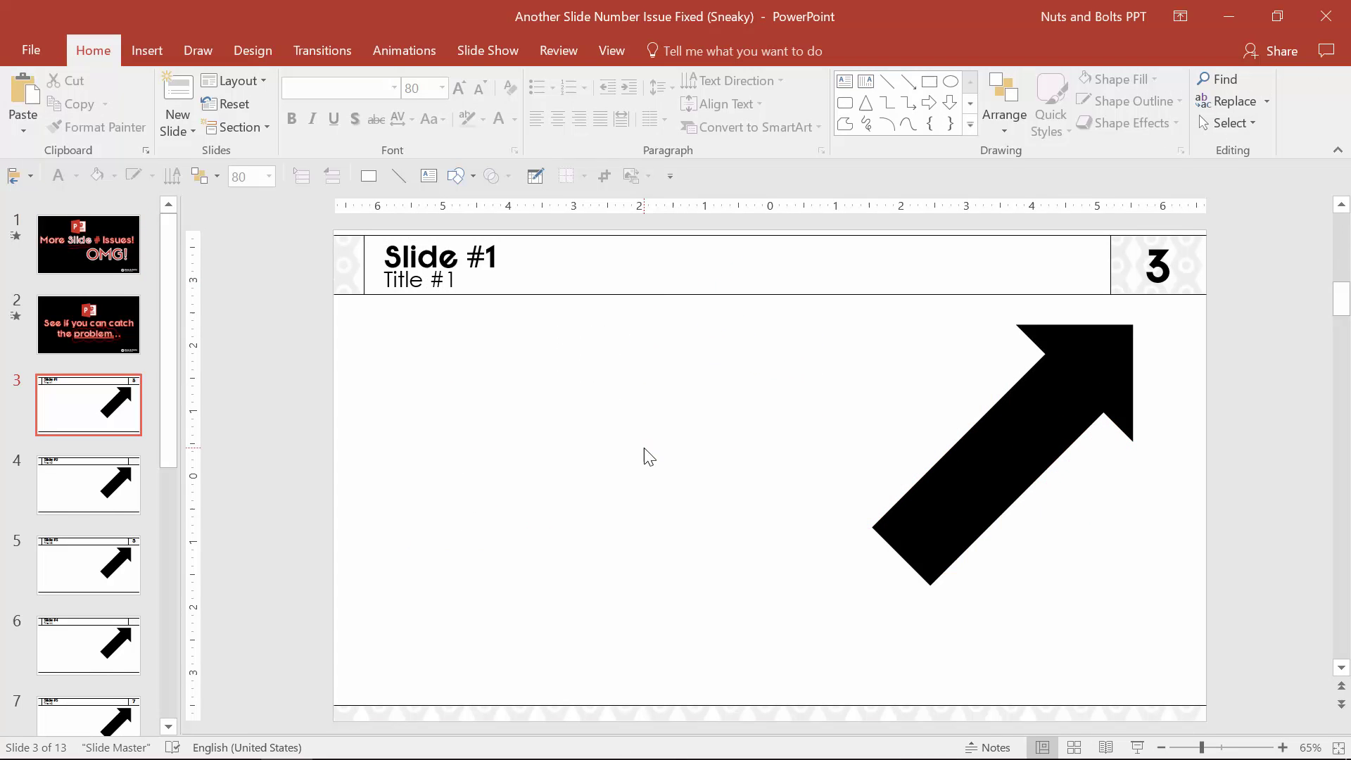
In Header & Footer, switch Slide number off then back on, applying to all slides each time.
left_click(1162, 292)
left_click(576, 497)
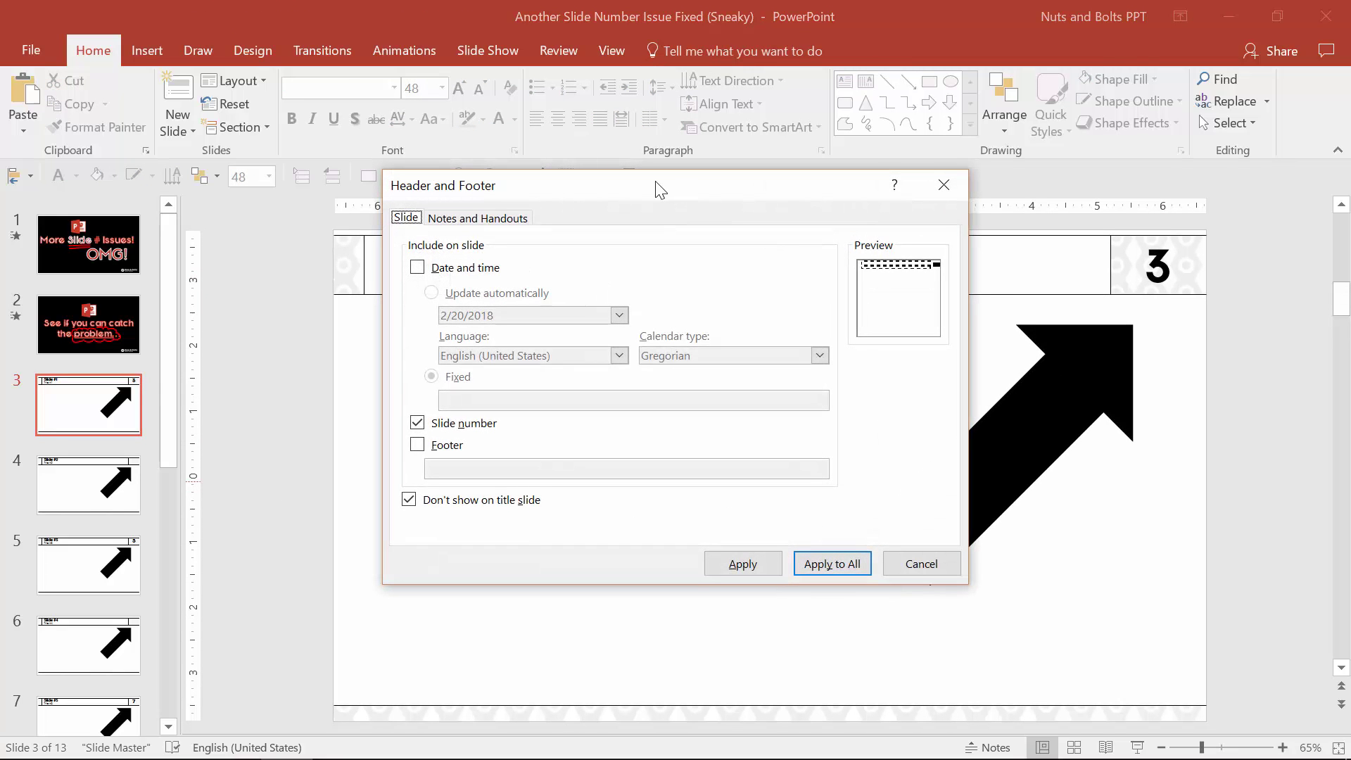
left_click(512, 424)
left_click(823, 564)
left_click(467, 423)
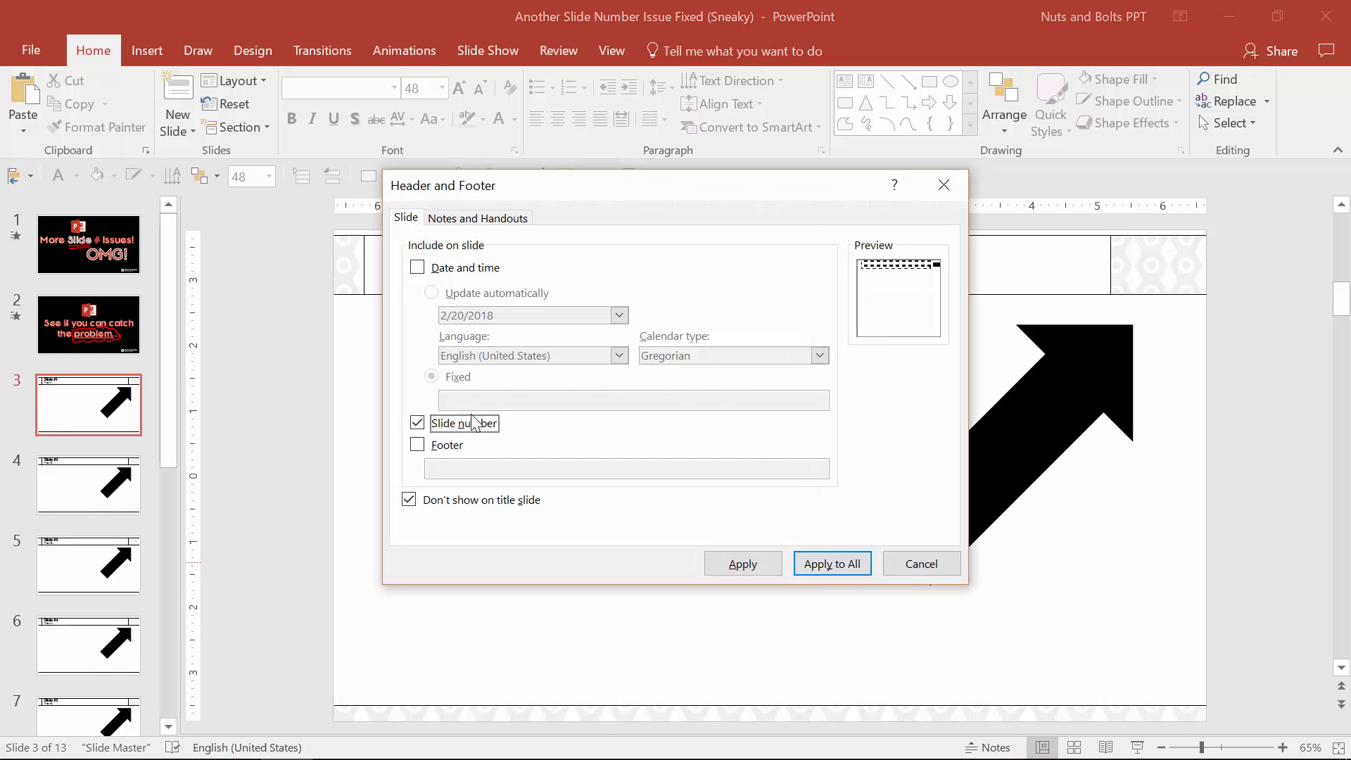
left_click(826, 563)
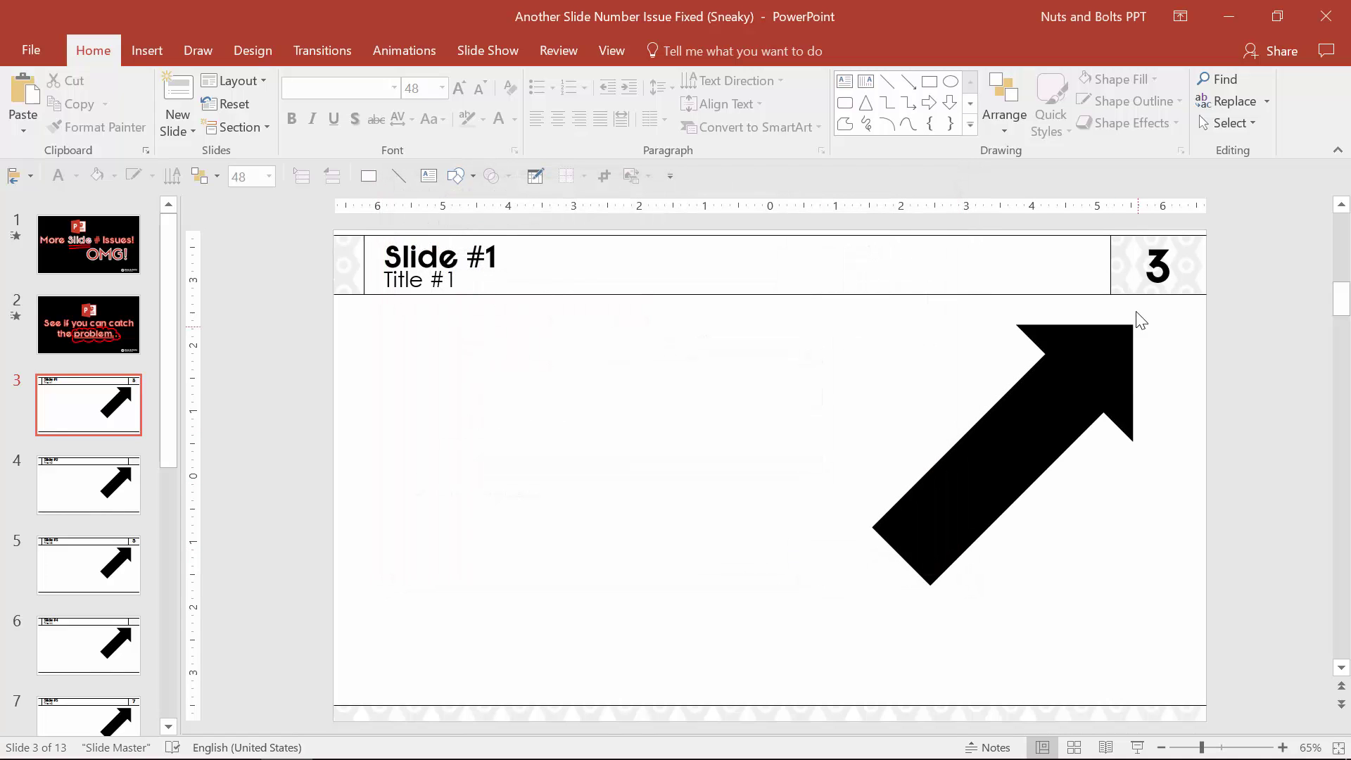
Check slides 4, 5 and 6 and find Slide #2 still without a number.
left_click(126, 496)
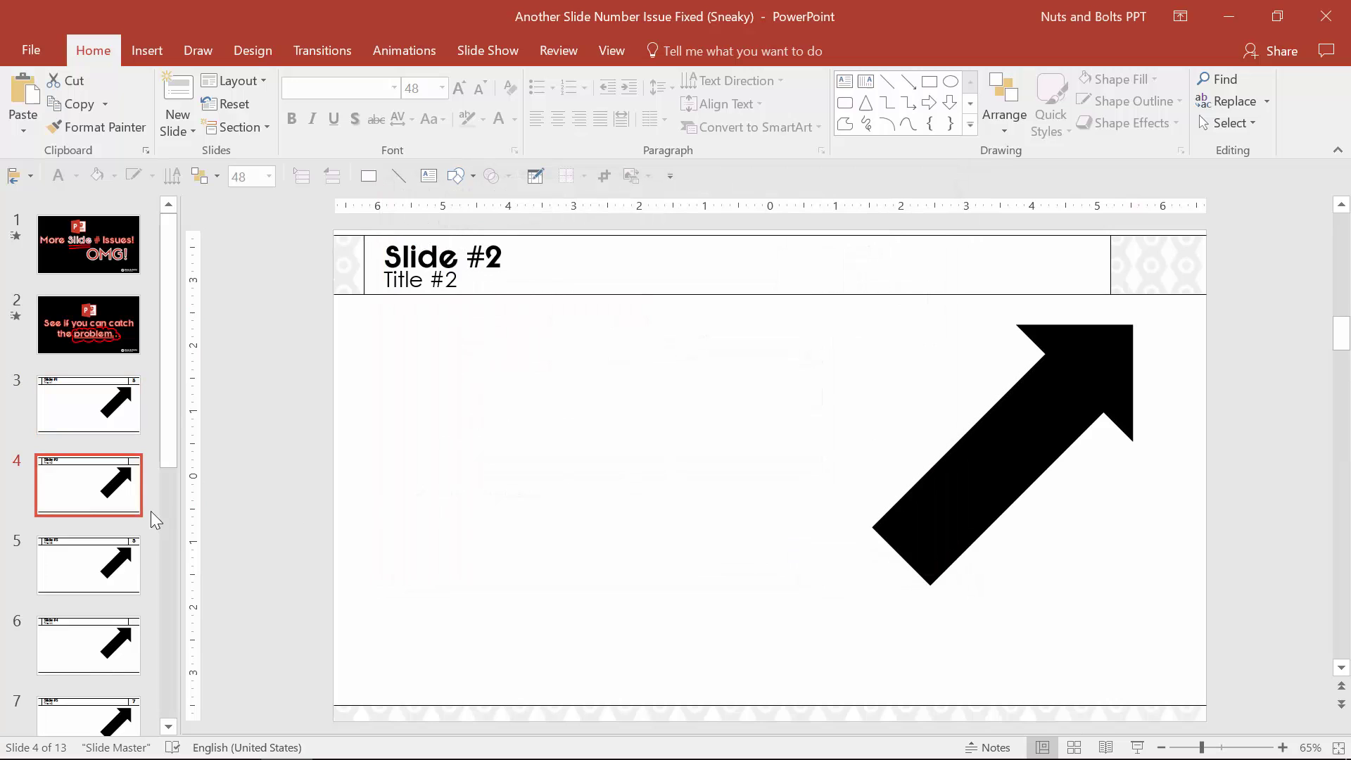
left_click(103, 569)
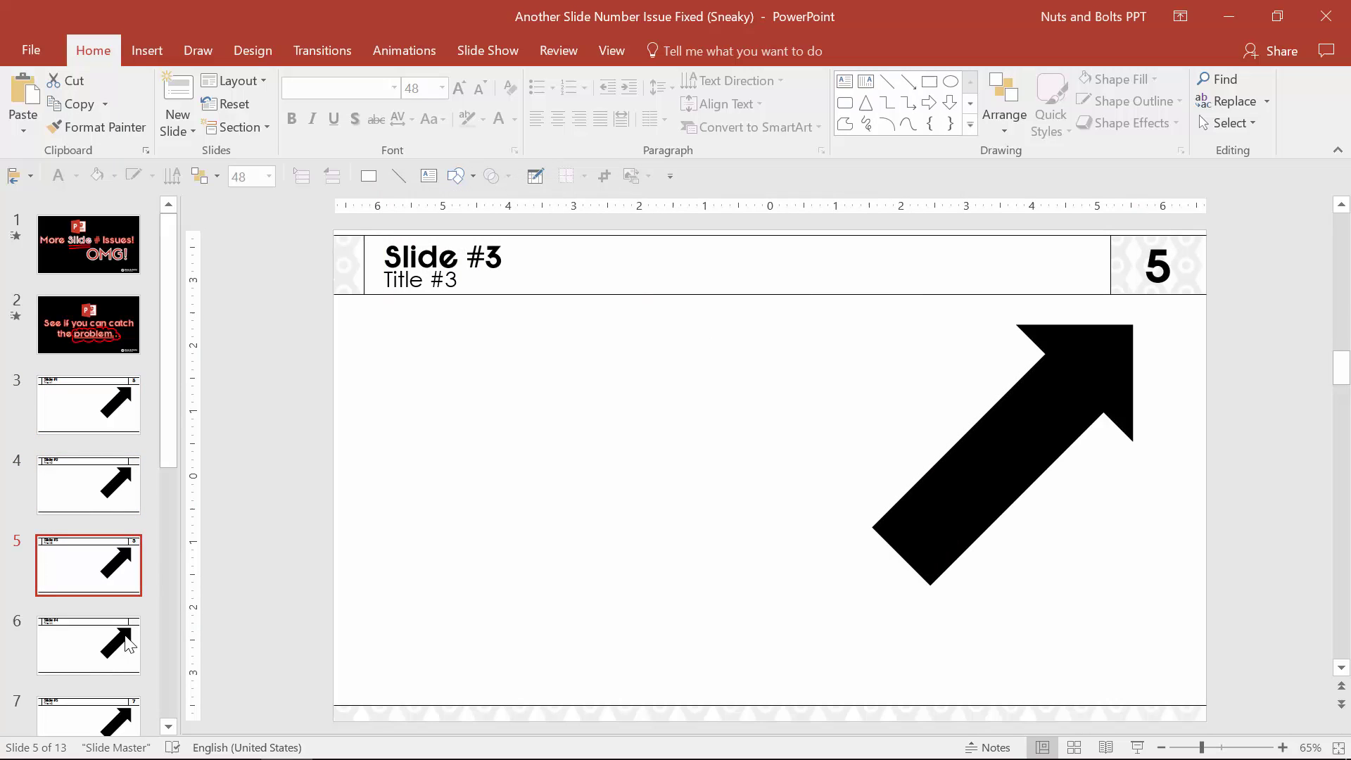
left_click(111, 644)
left_click(114, 571)
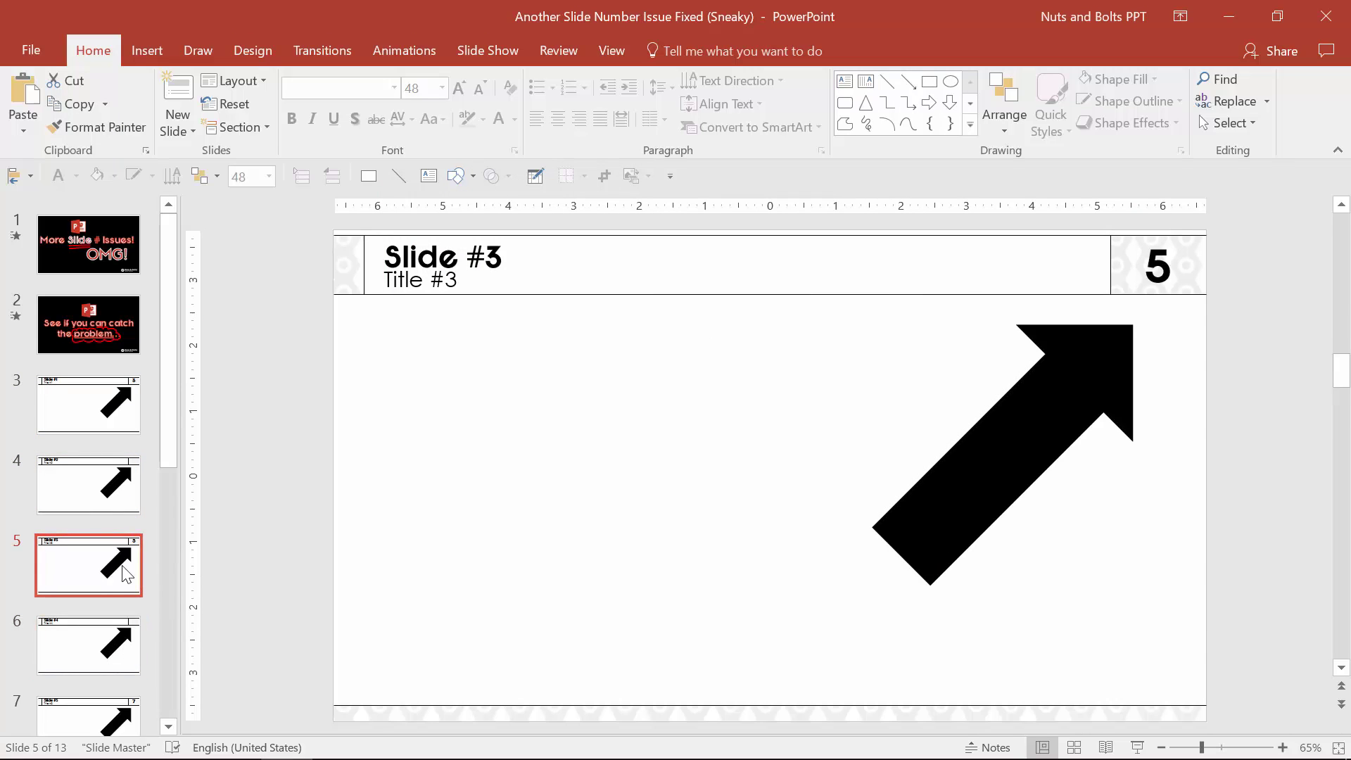
left_click(114, 487)
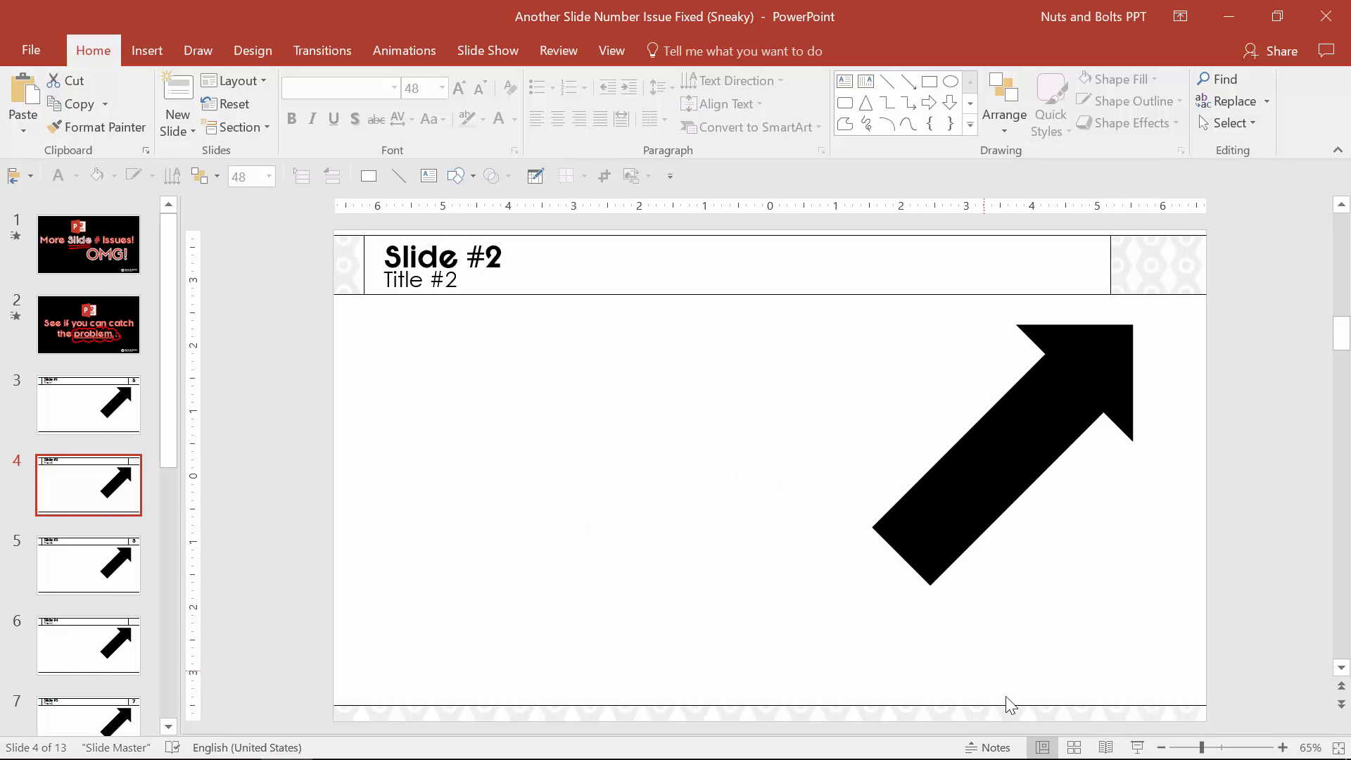
Enter Slide Master view and inspect the top-level master's slide-number box.
left_click(1042, 747, "shift")
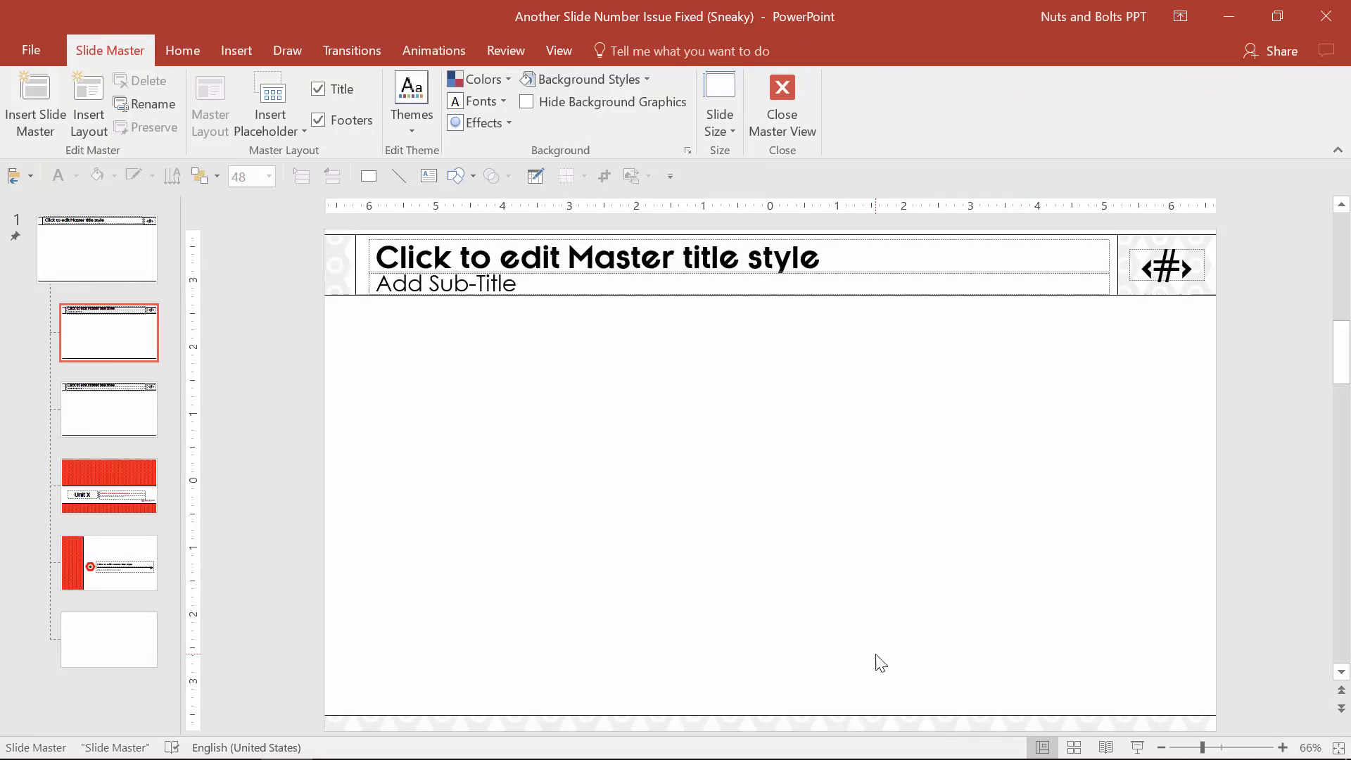
left_click(143, 241)
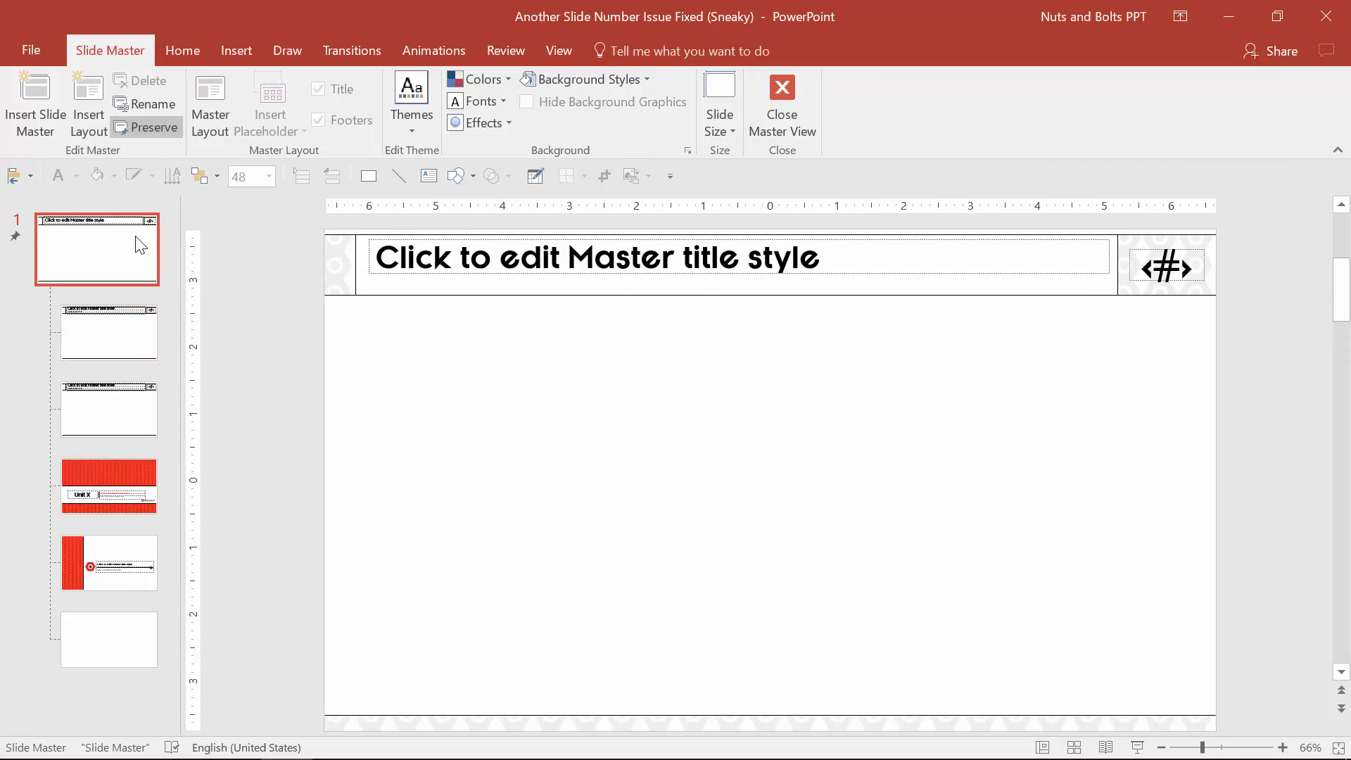
left_click(1198, 282)
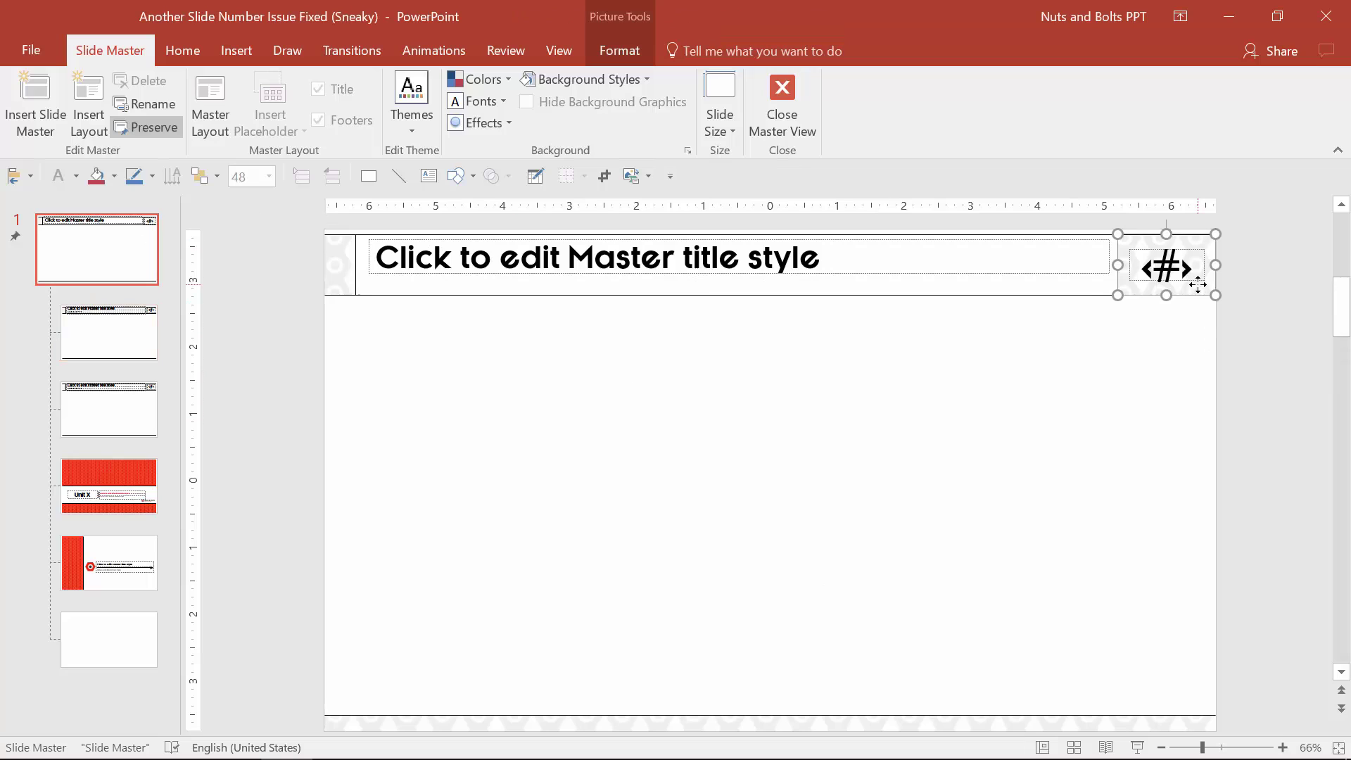
left_click(119, 256)
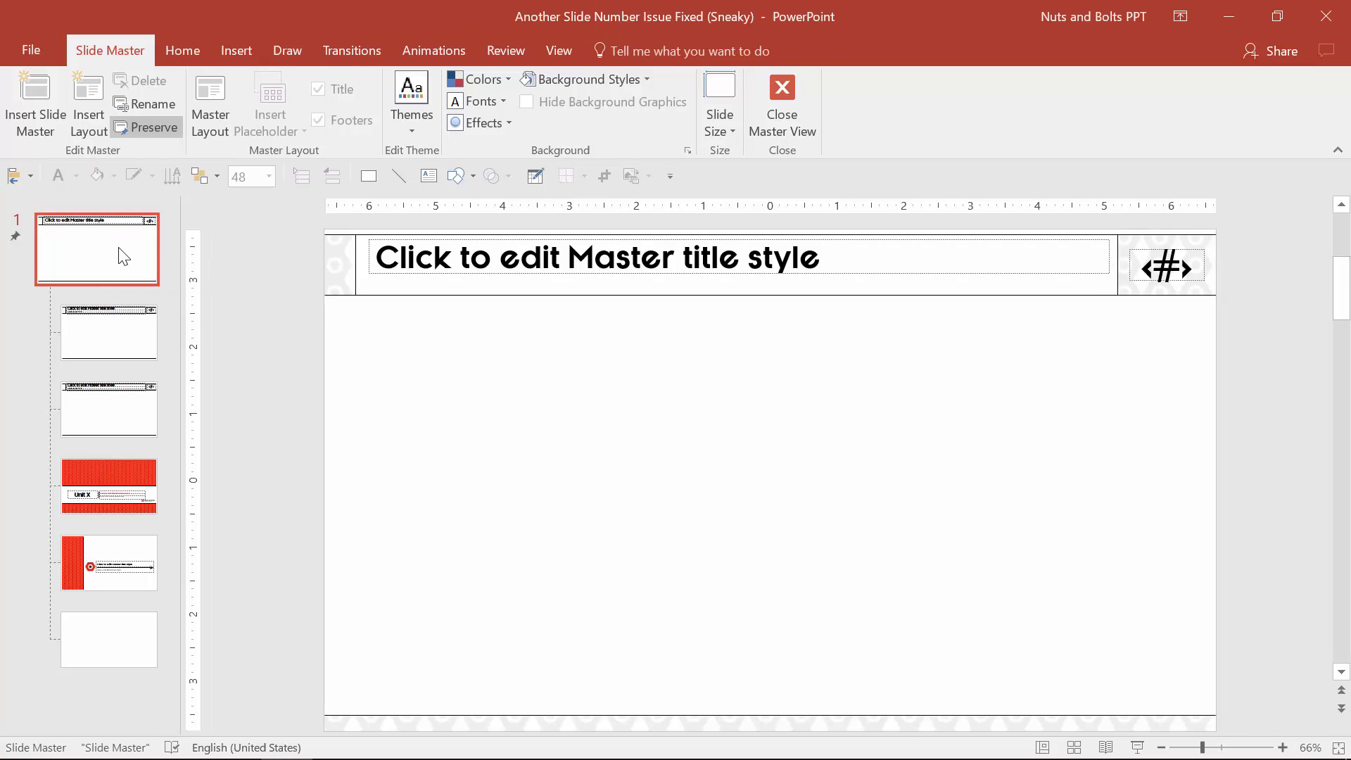
Toggle the Slide number placeholder in Master Layout, confirm, and move to the title-and-subtitle layout.
left_click(216, 110)
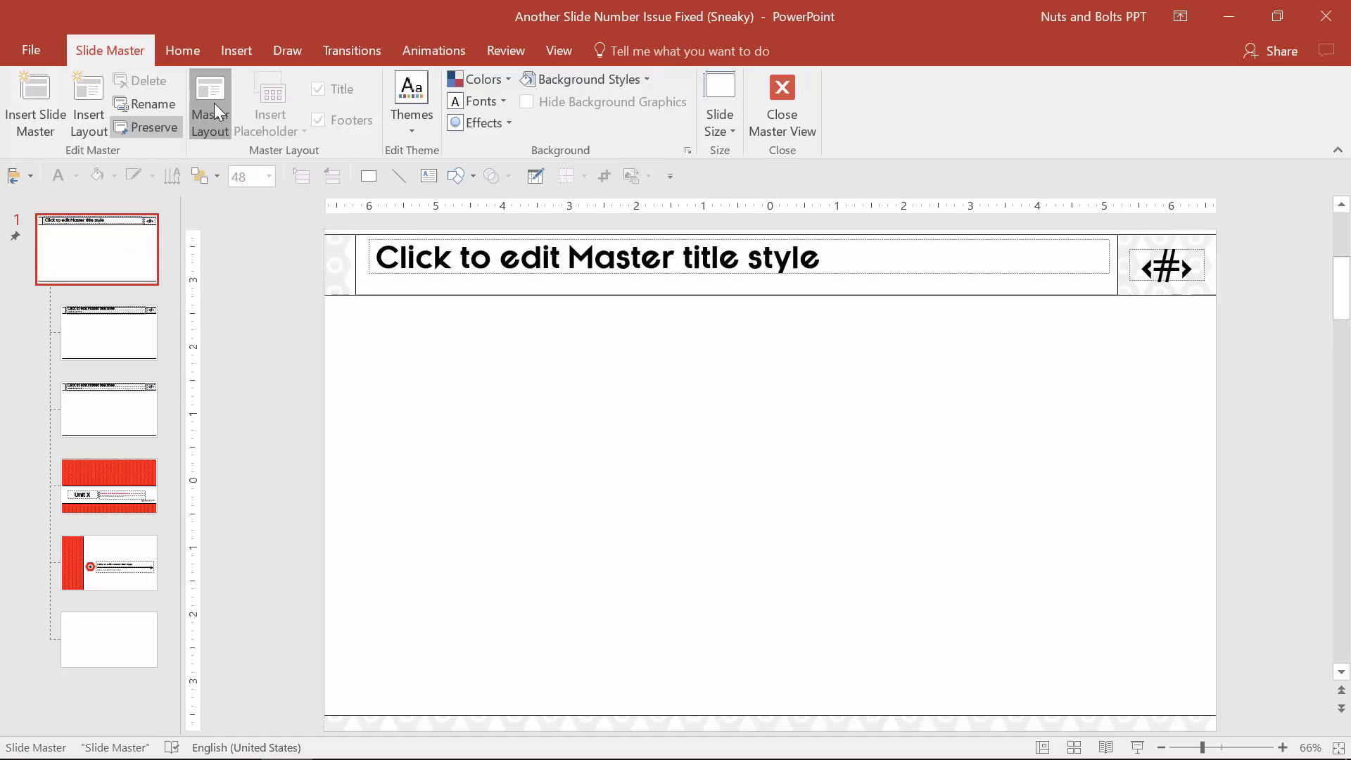
left_click(603, 407)
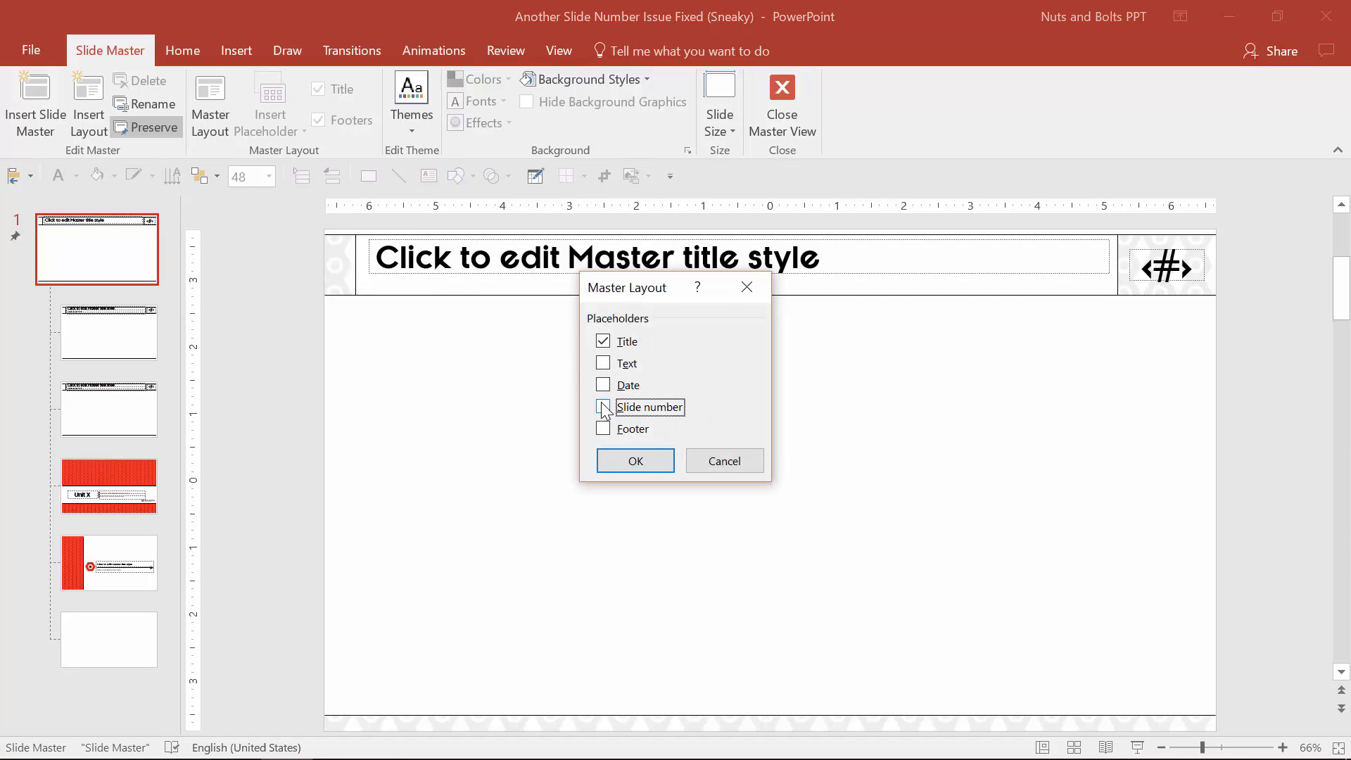
left_click(649, 465)
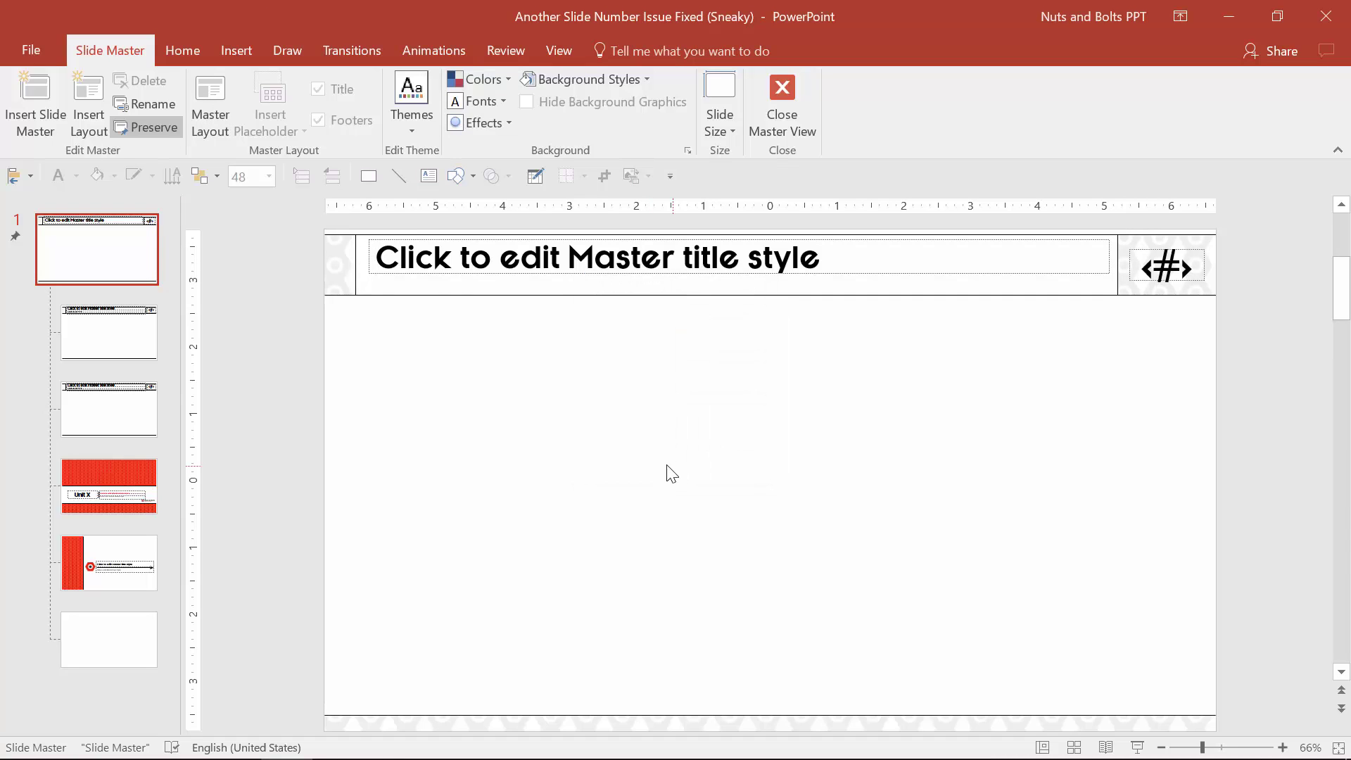
left_click(142, 333)
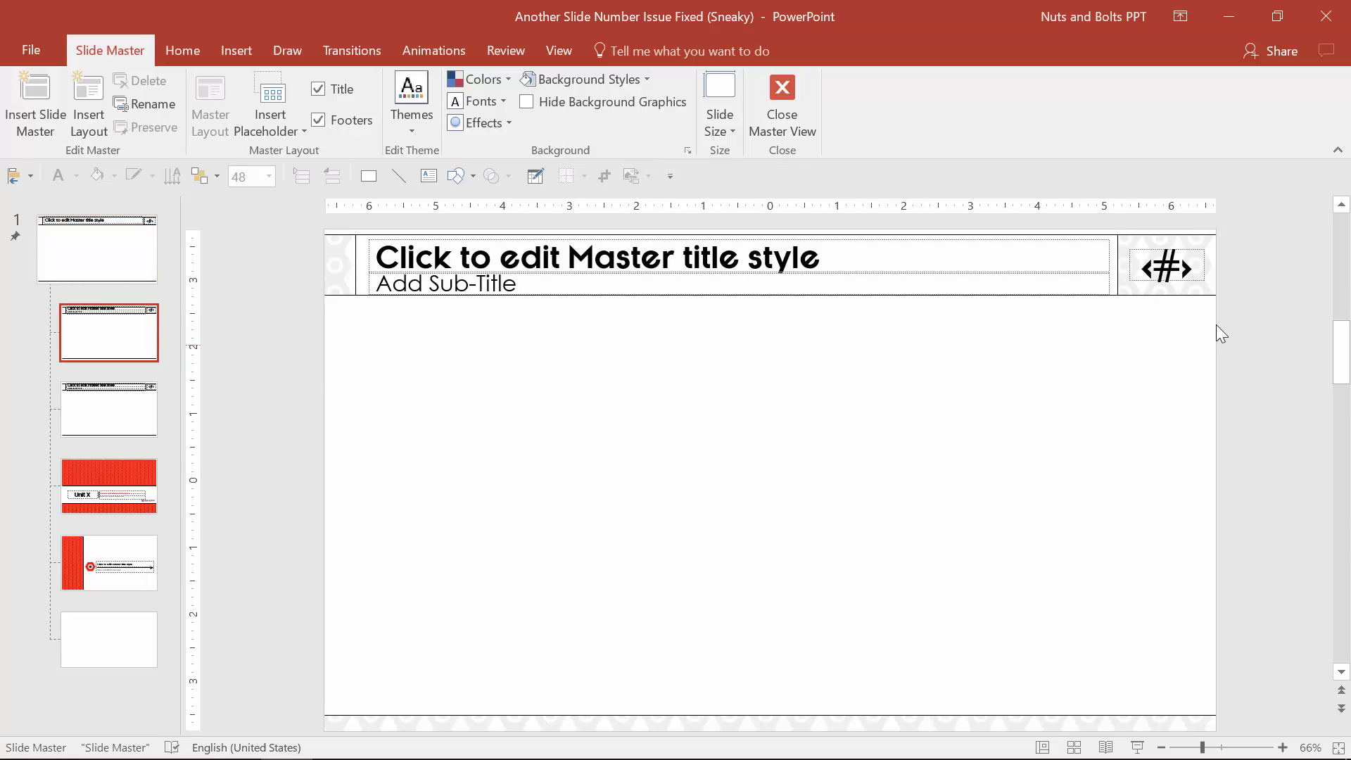
Hide and re-show the Footers placeholders on the first subtitle layout.
left_click(1178, 275)
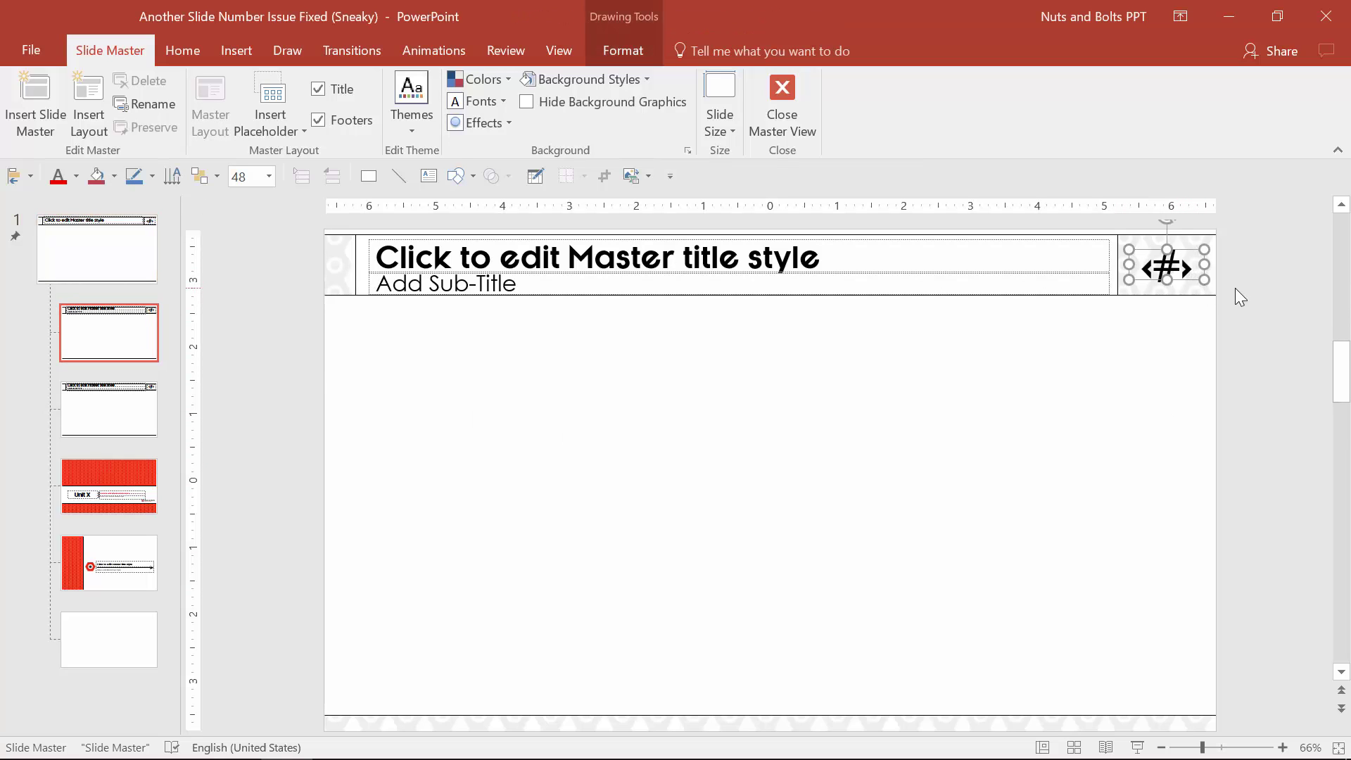
left_click(1224, 287)
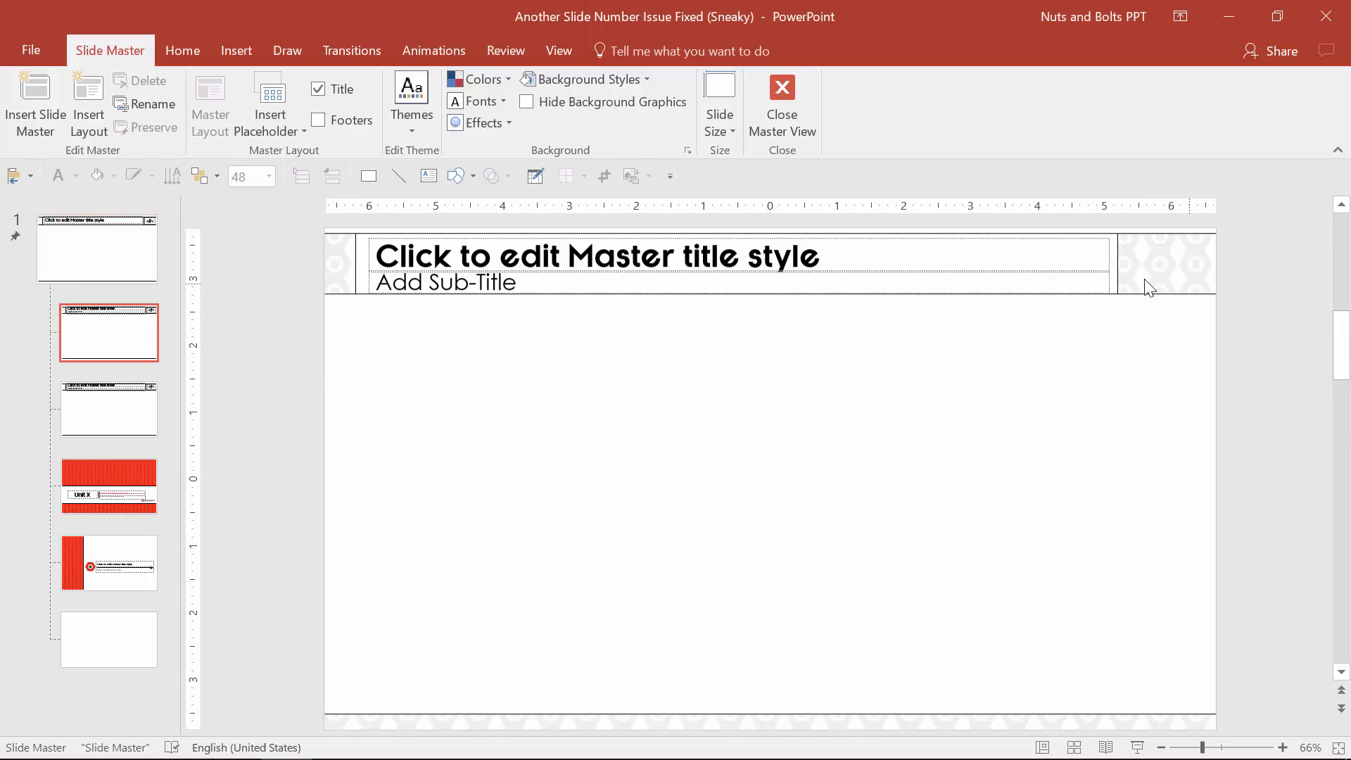
left_click(323, 119)
left_click(112, 403)
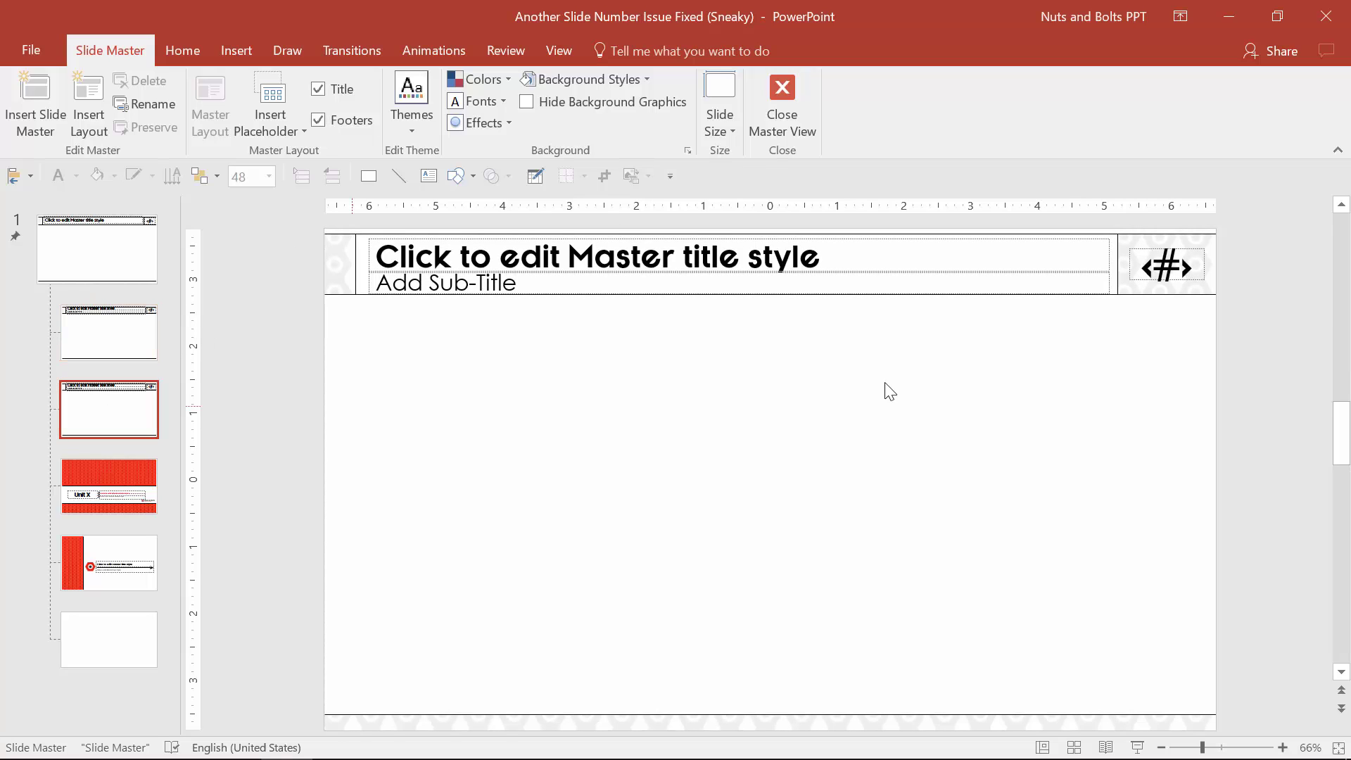
Delete the <#> placeholder on the second subtitle layout, restore it via Footers, and close Master View.
left_click(1174, 285)
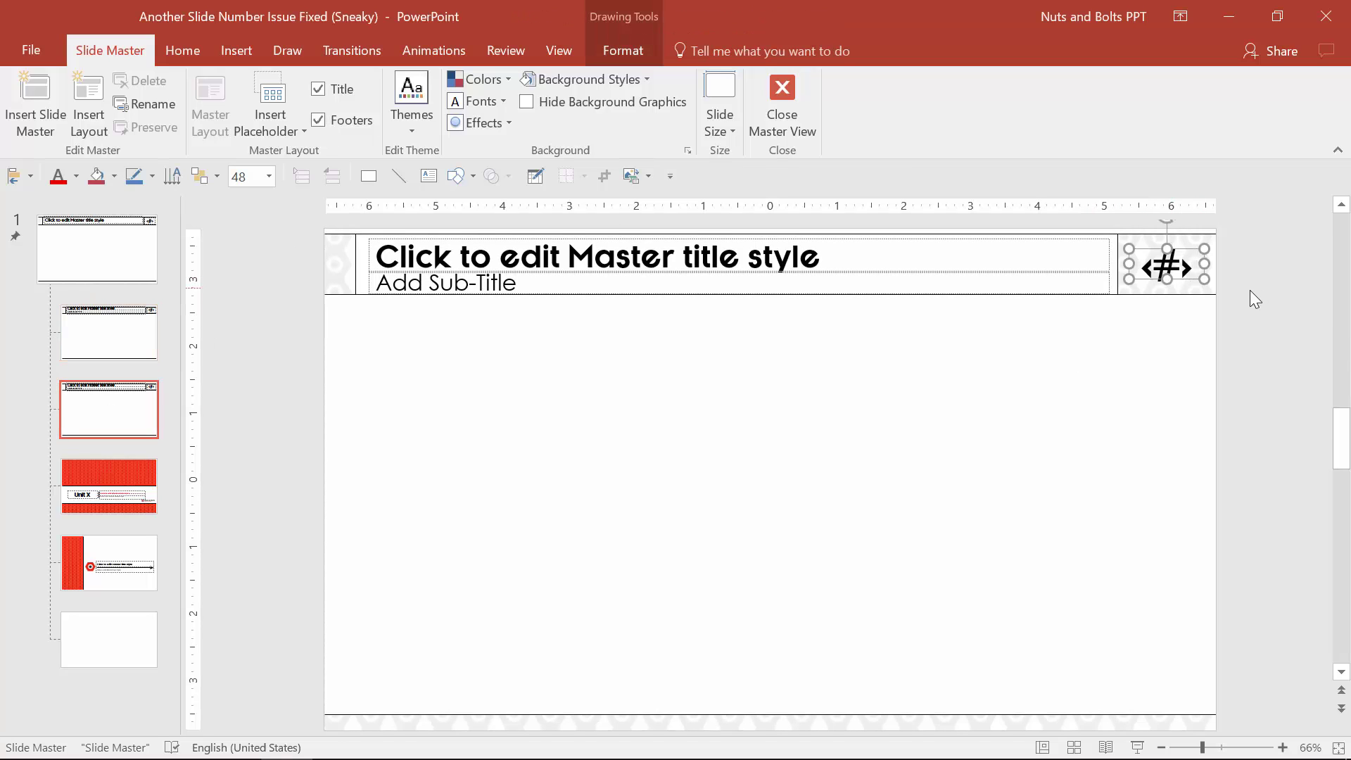
key("Delete")
left_click(346, 124)
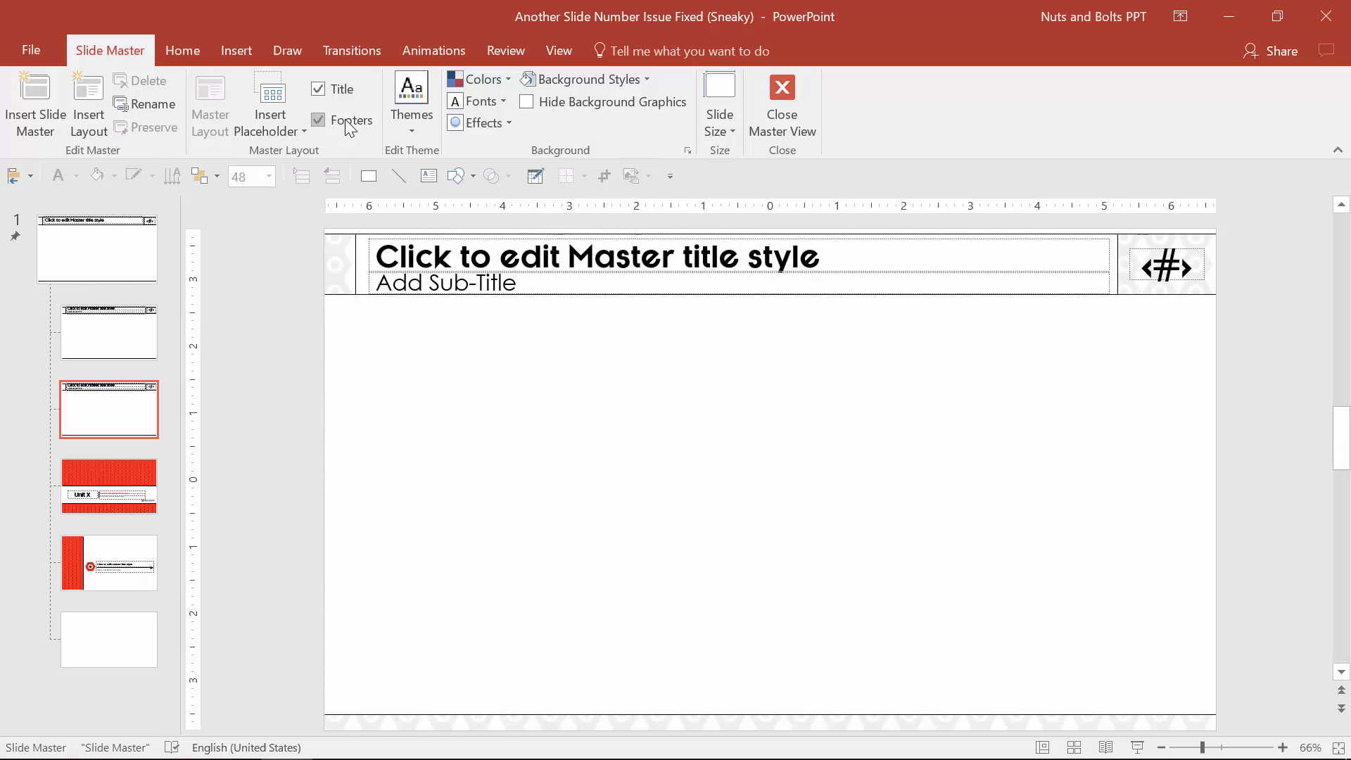
left_click(801, 116)
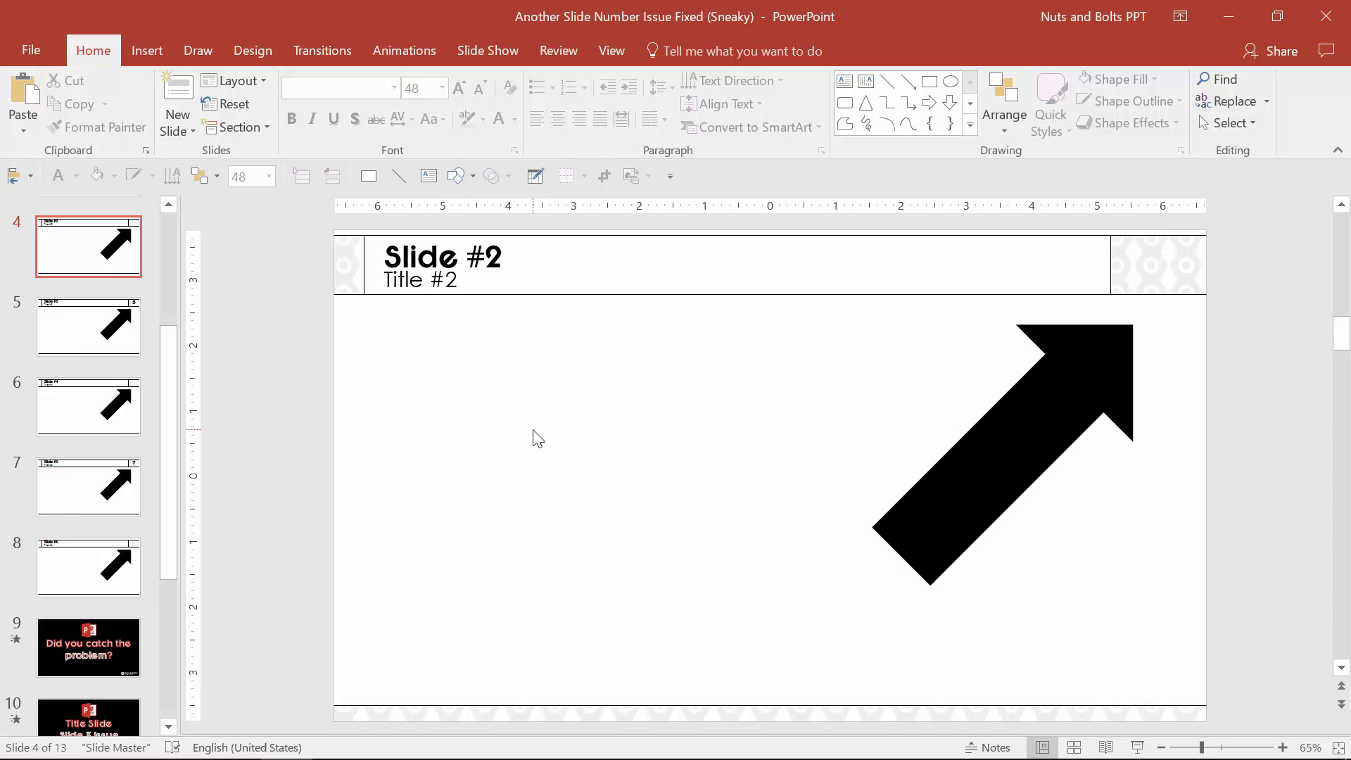
Reapply slide numbers to all slides via Header & Footer, keeping them off title slides.
key("alt+n")
key("h")
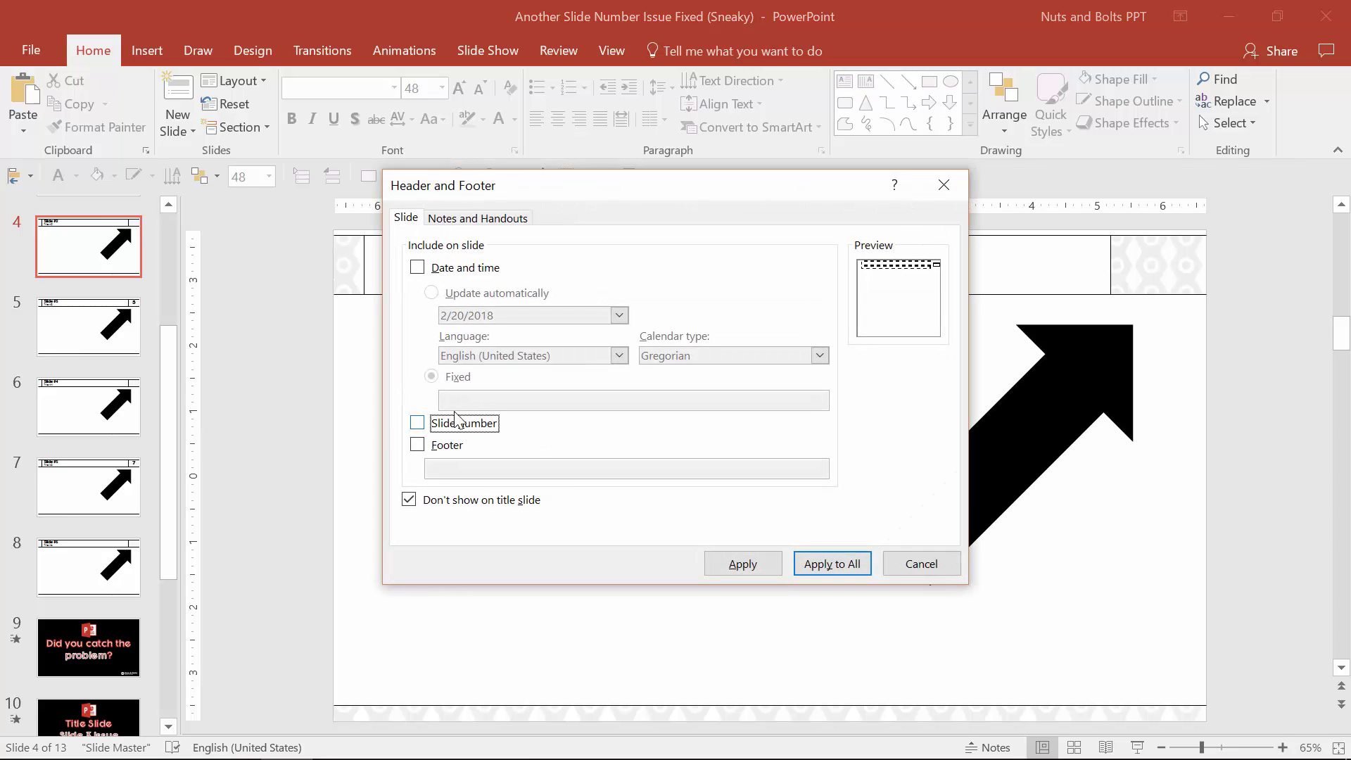
left_click(834, 570)
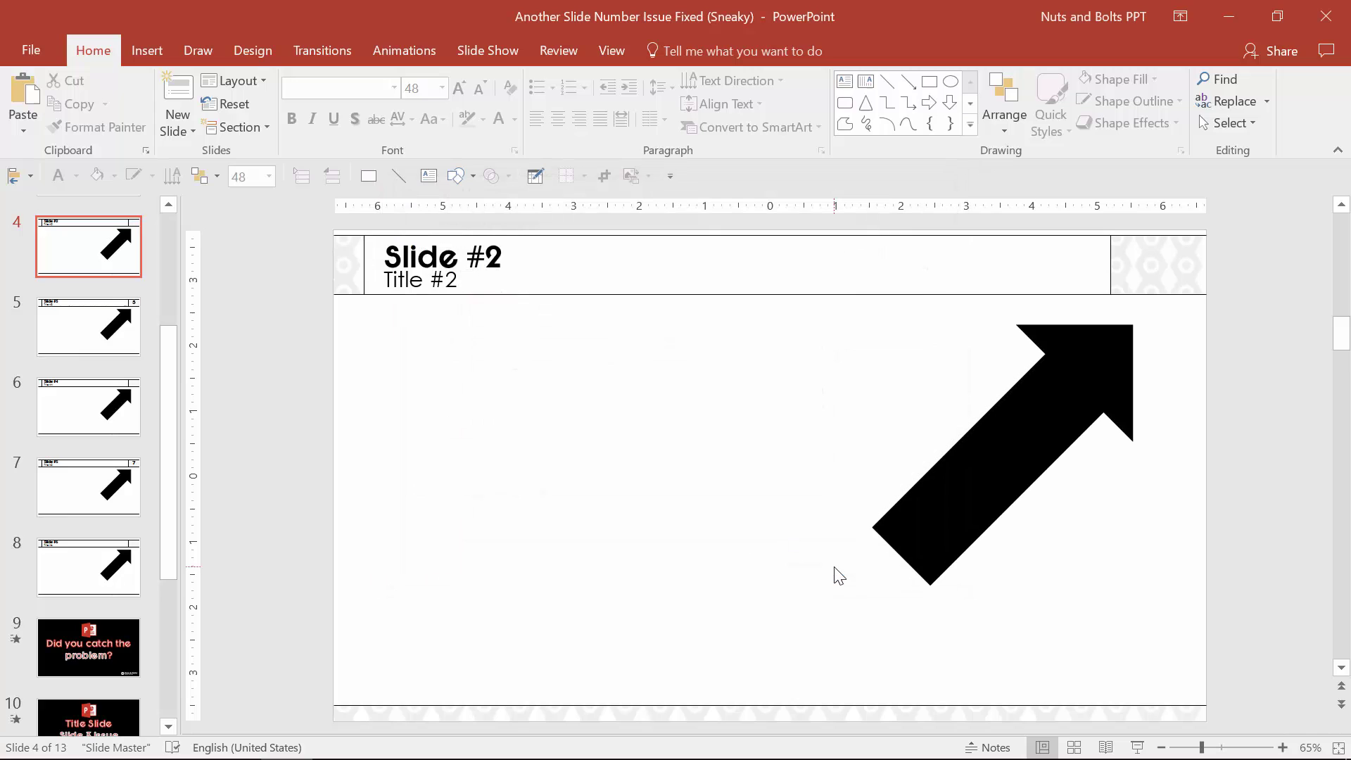
key("alt+n")
key("h")
left_click(481, 423)
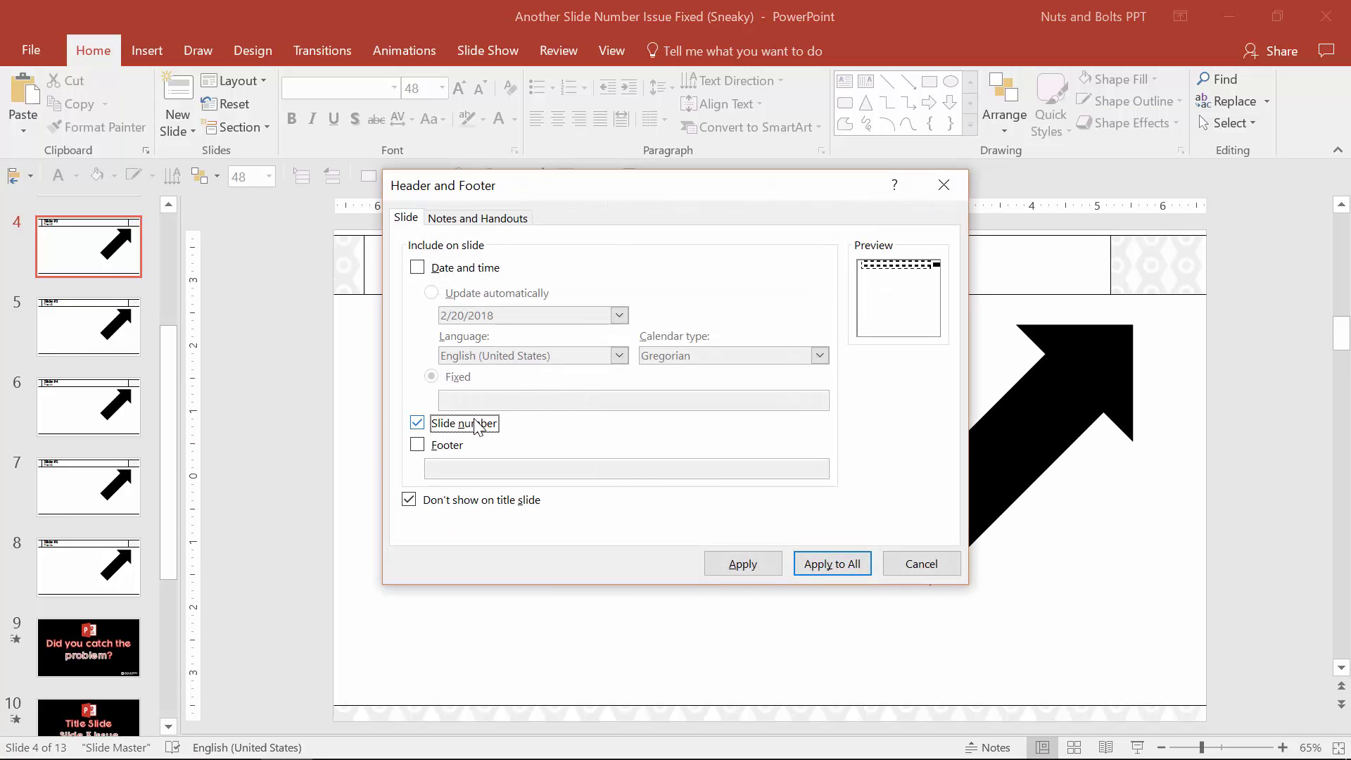
left_click(805, 563)
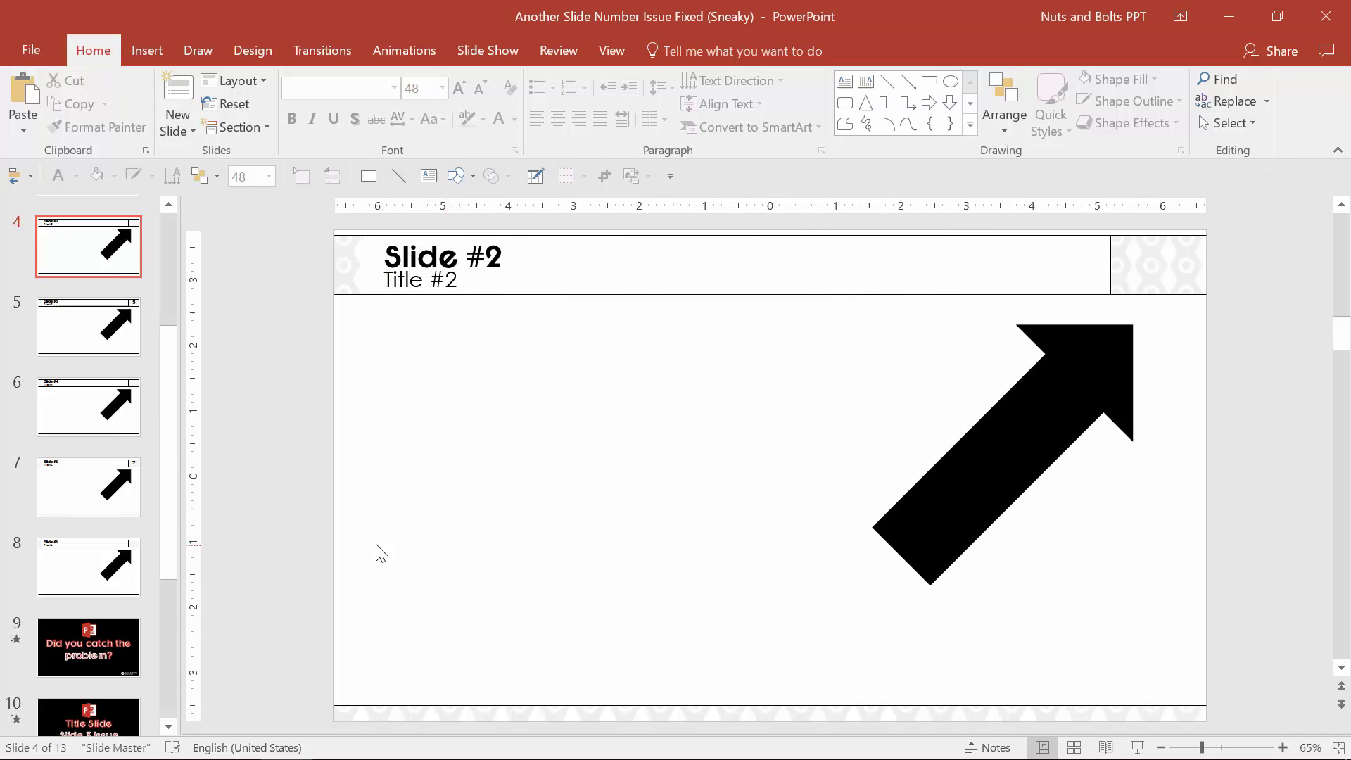
Check slides 7 and 8 and confirm slide 7 now shows its number 7.
left_click(110, 497)
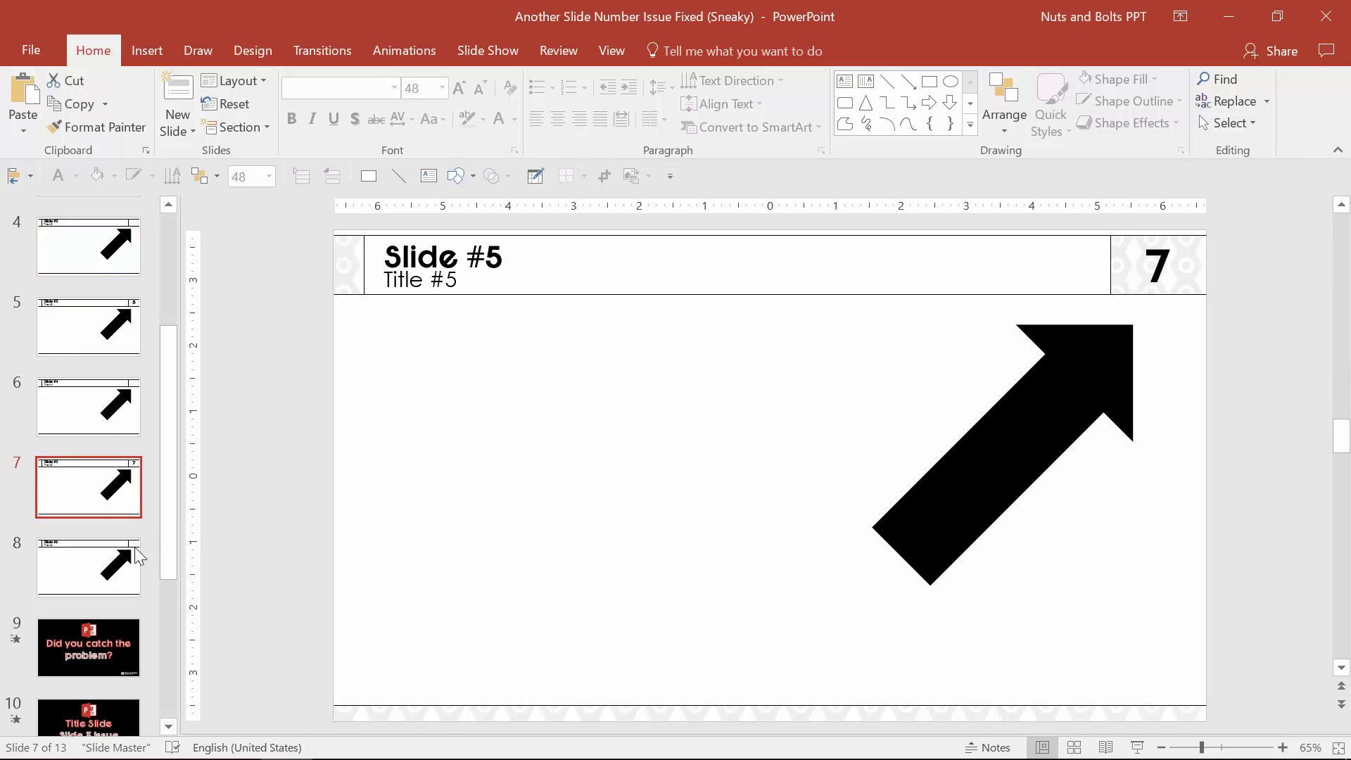
left_click(98, 571)
left_click(125, 495)
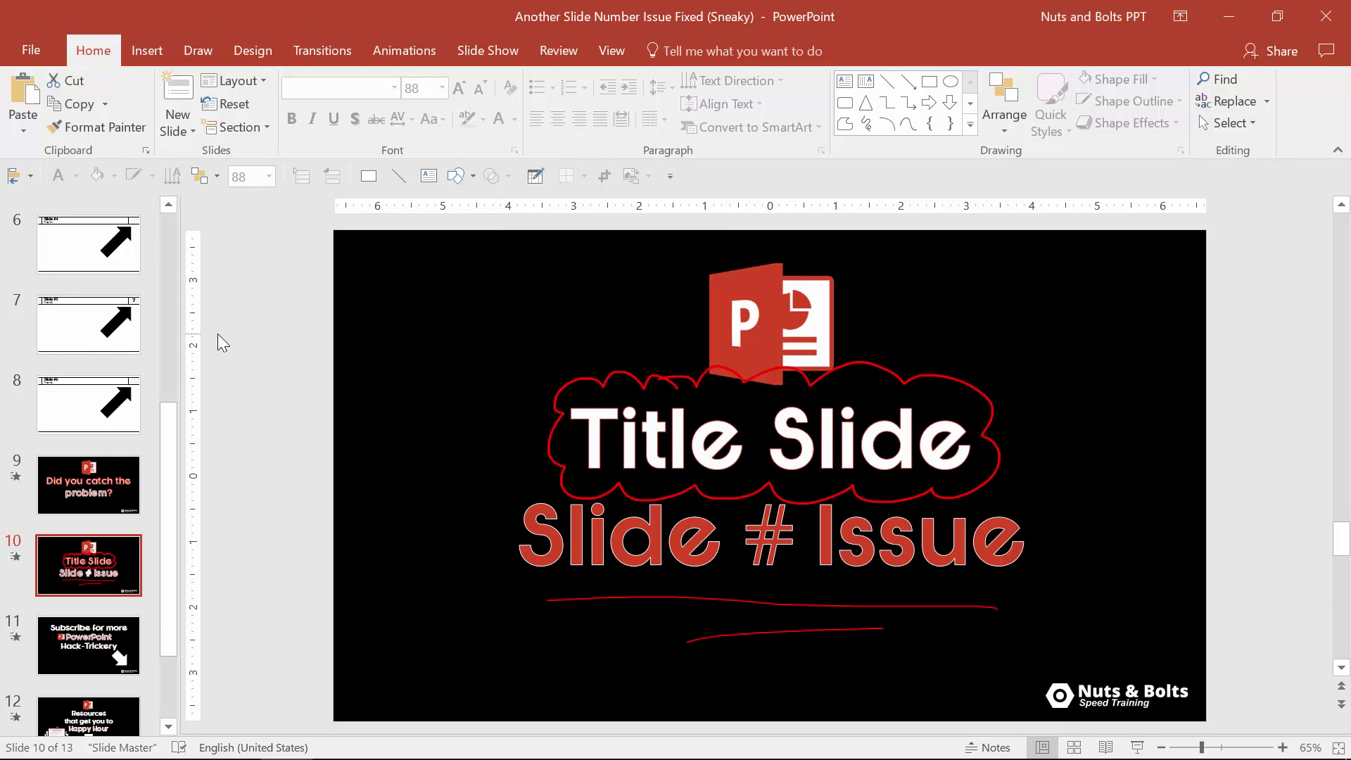
On slide 7, review the Header & Footer settings and cancel without changes.
left_click(118, 334)
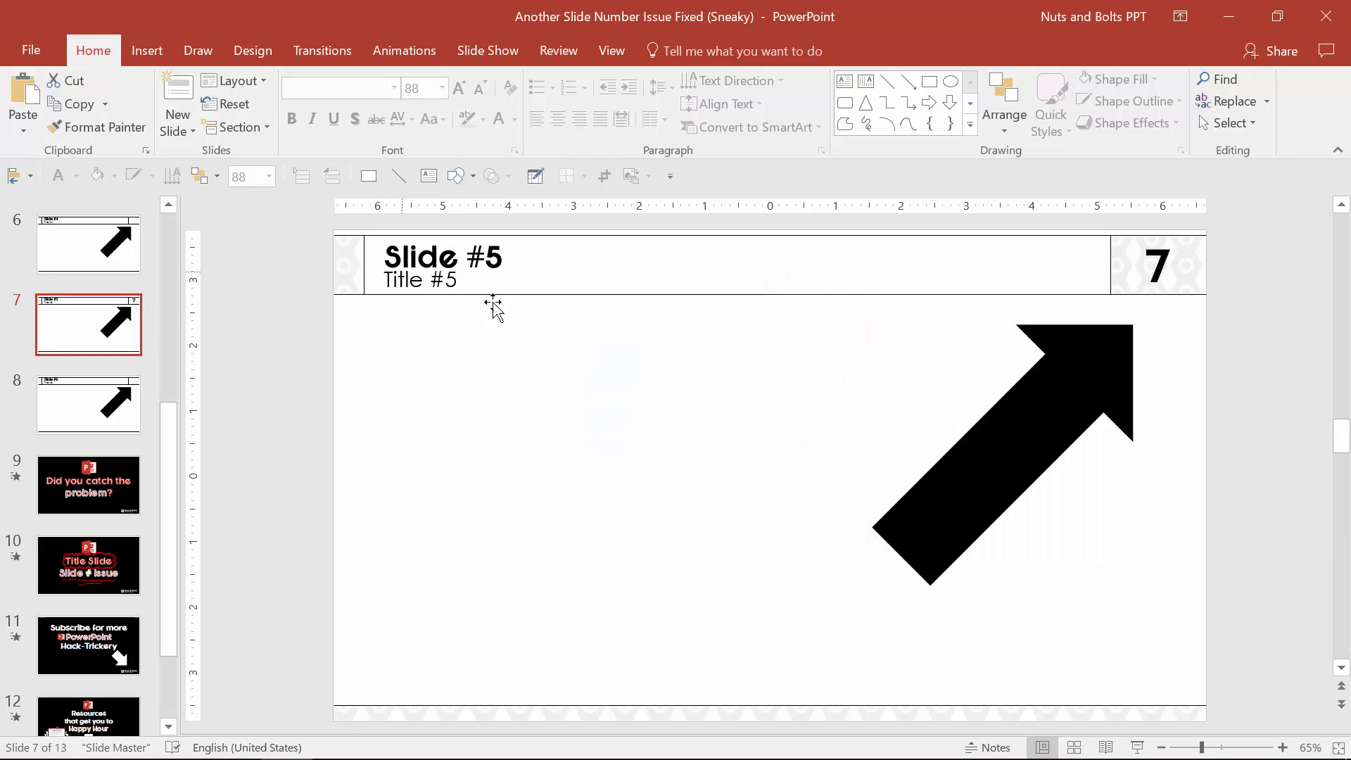
left_click(526, 440)
key("alt+n")
key("h")
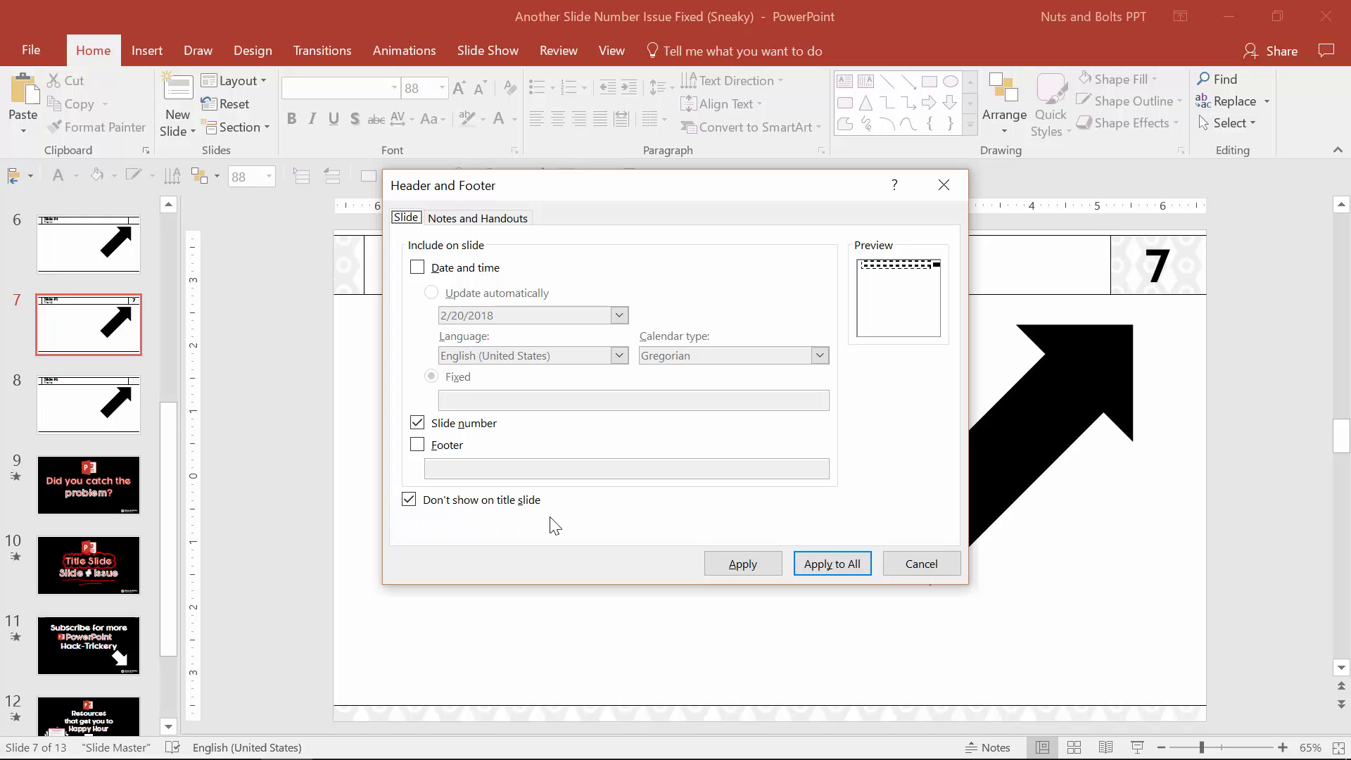
left_click(921, 565)
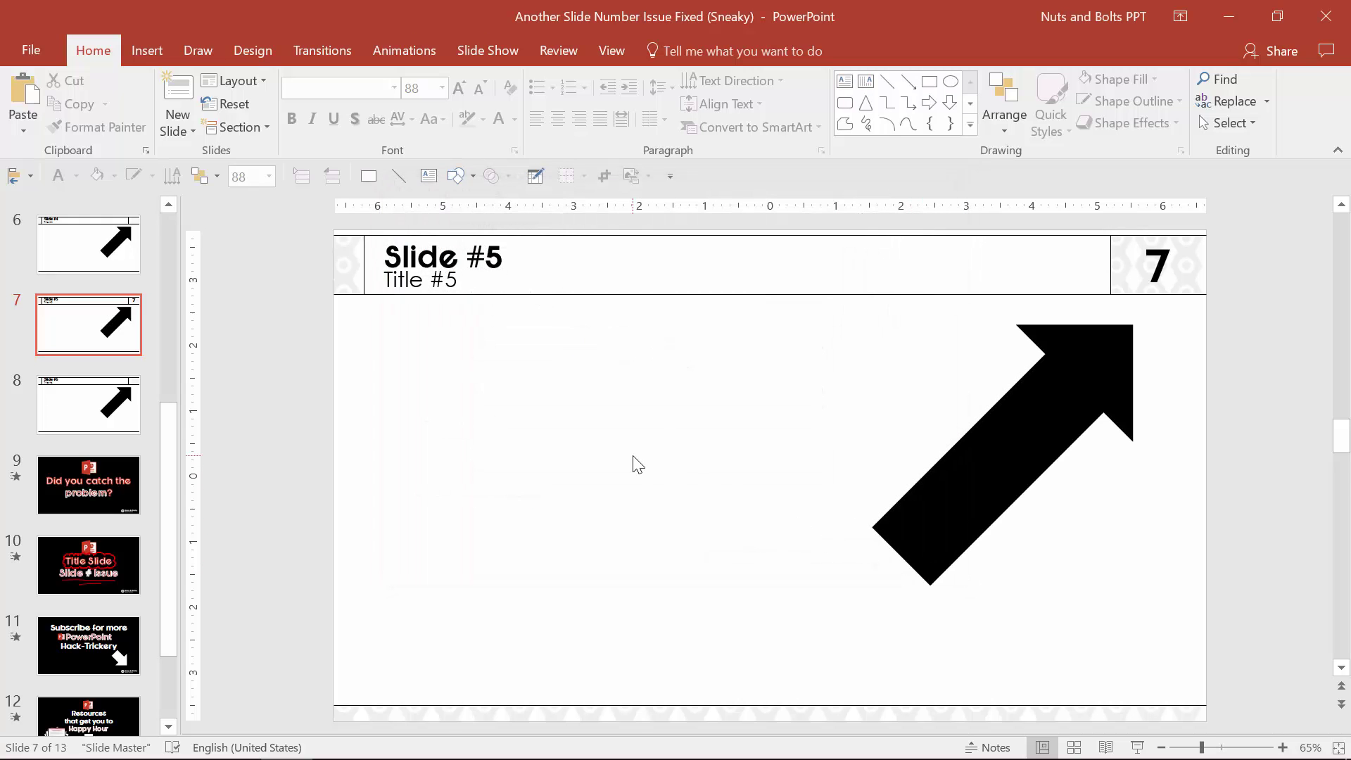
In Slide Master view, drag the Unit X title layout up directly after the master.
left_click(1043, 747, "shift")
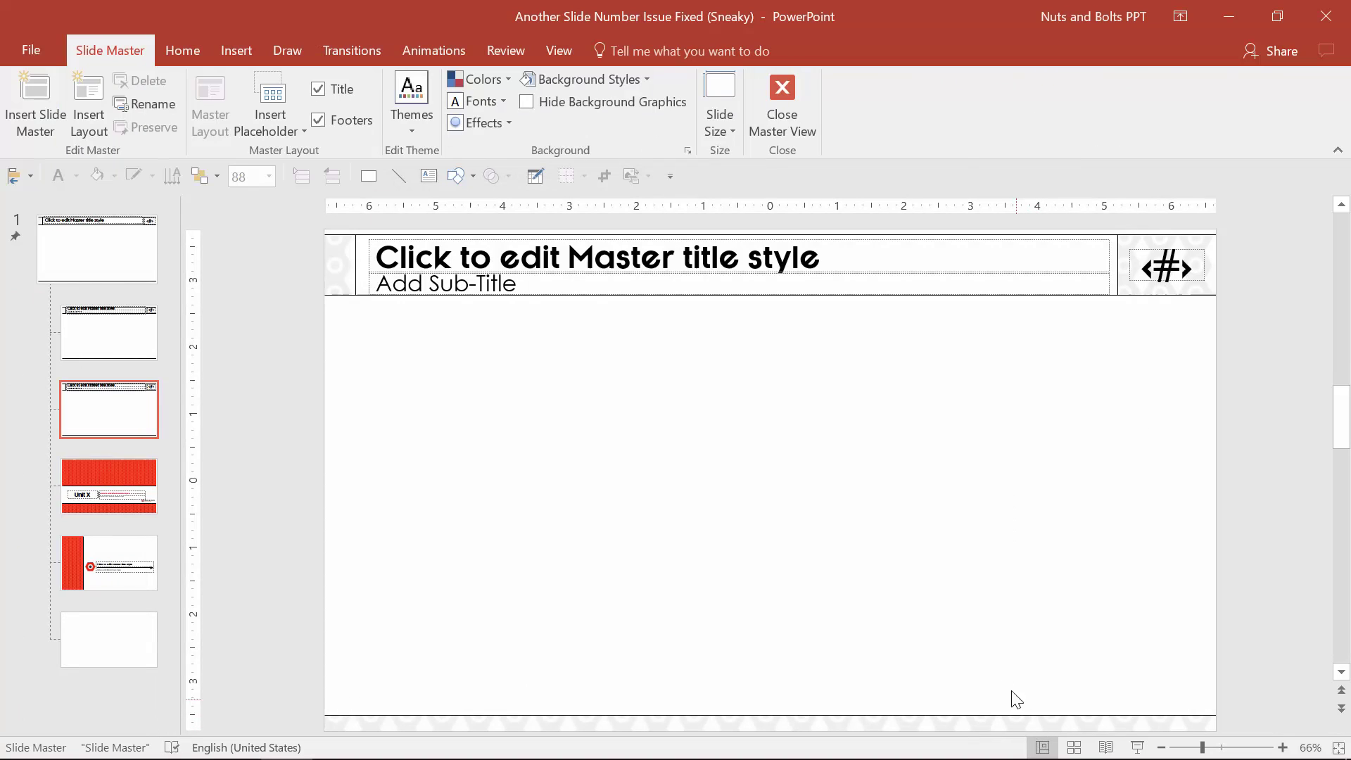
left_click(125, 336)
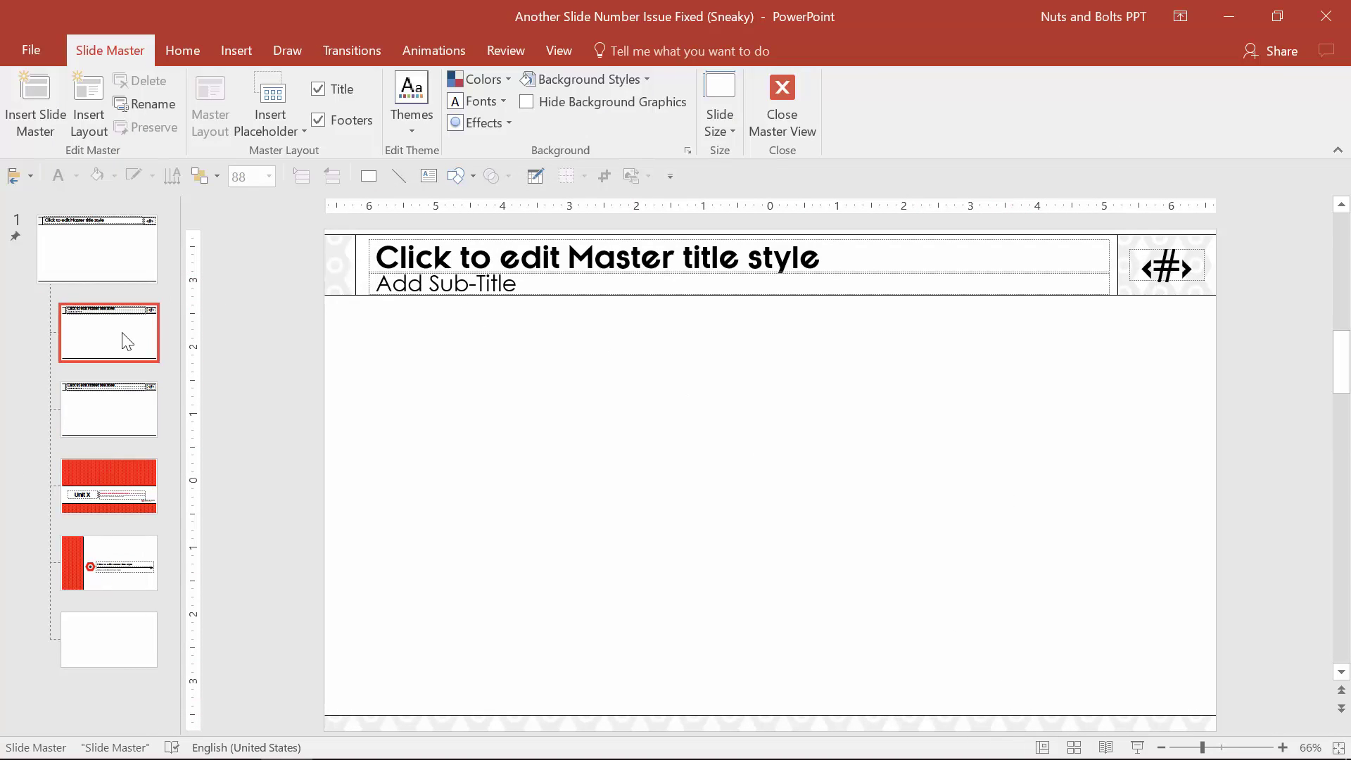
left_click(142, 241)
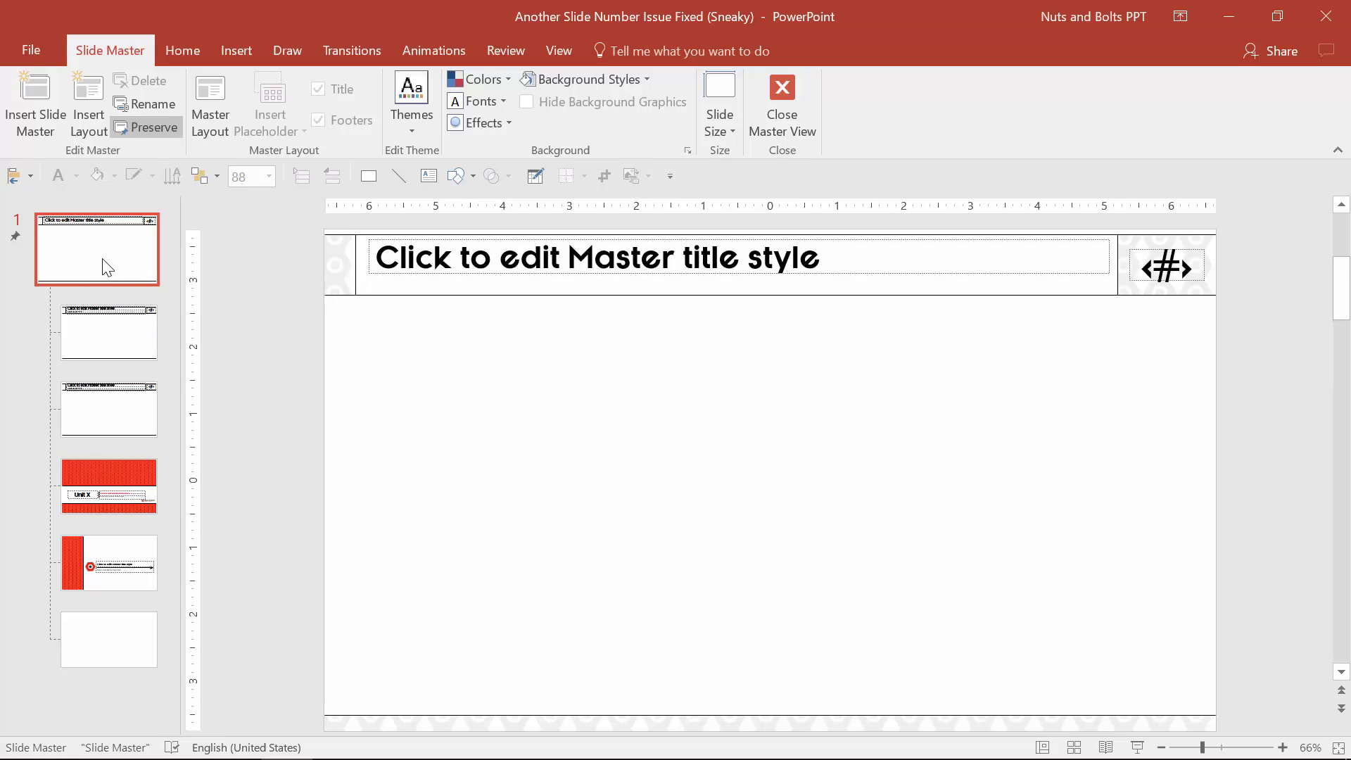
left_click(122, 349)
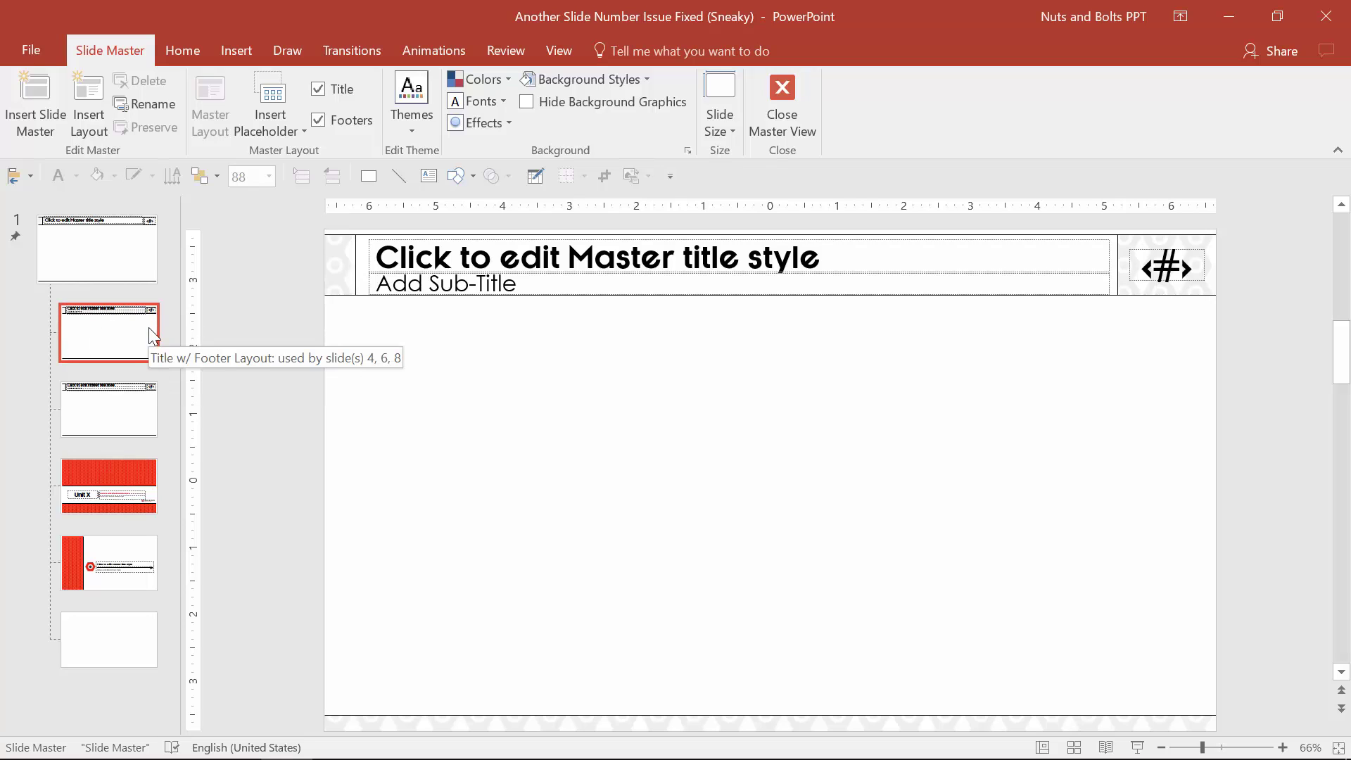
left_click(95, 493)
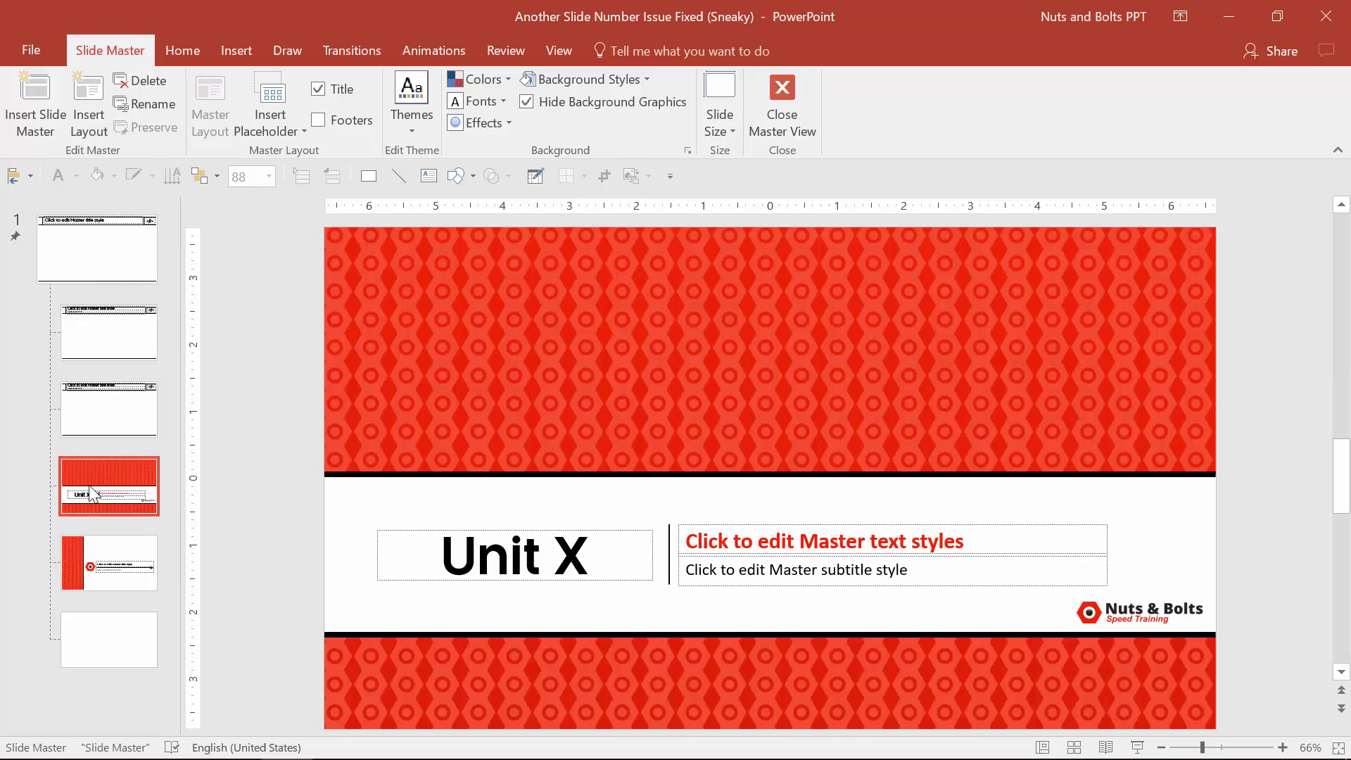
left_click_drag(92, 489, 118, 313)
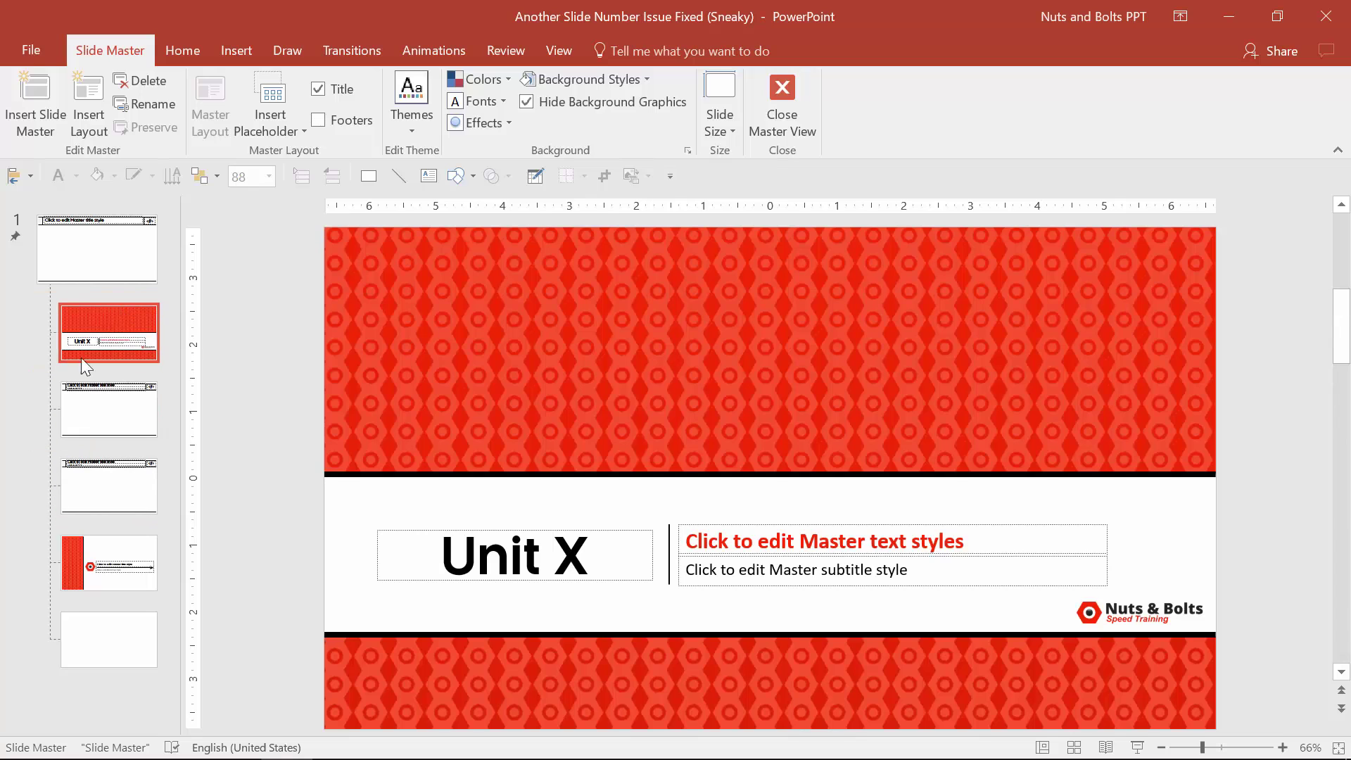
Drag the divider layout up to sit just below the Unit X layout.
left_click(89, 394)
left_click(105, 316)
left_click_drag(138, 548, 121, 392)
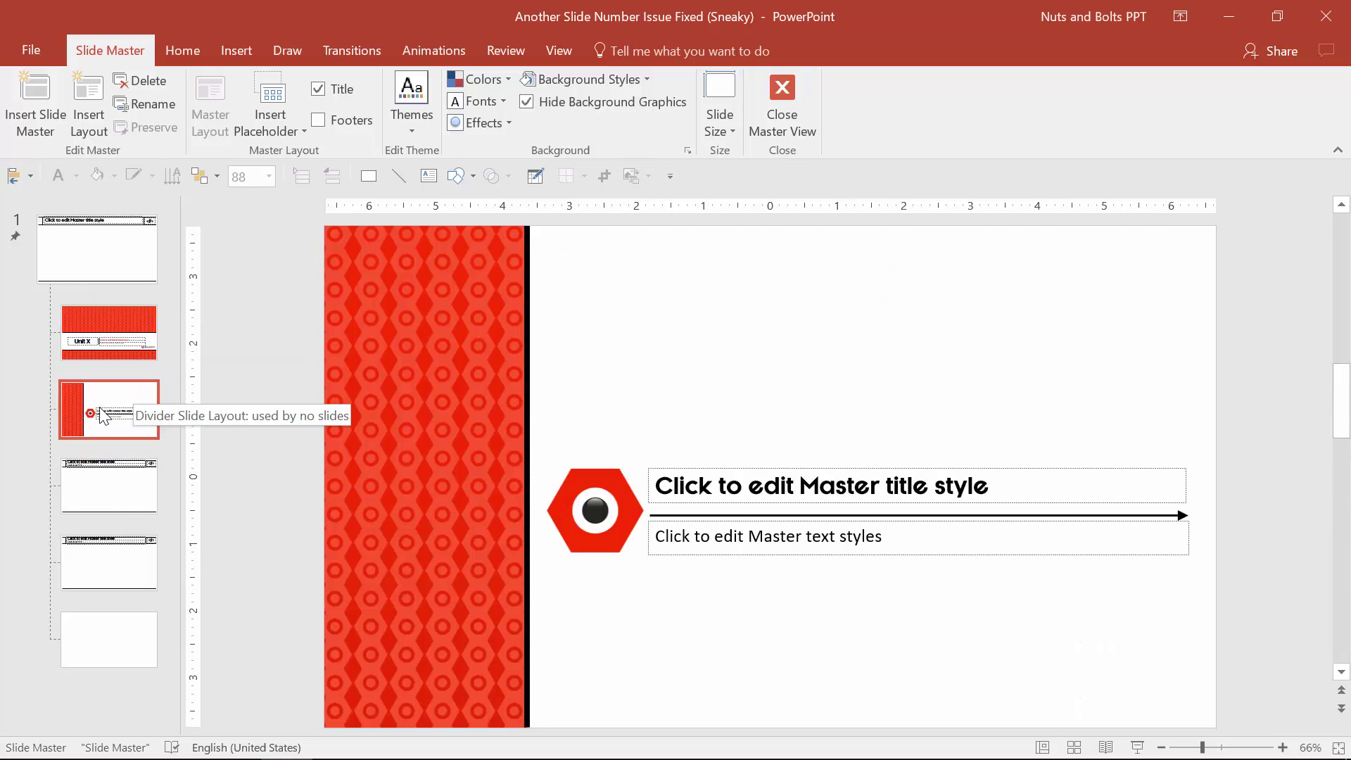
left_click(105, 319)
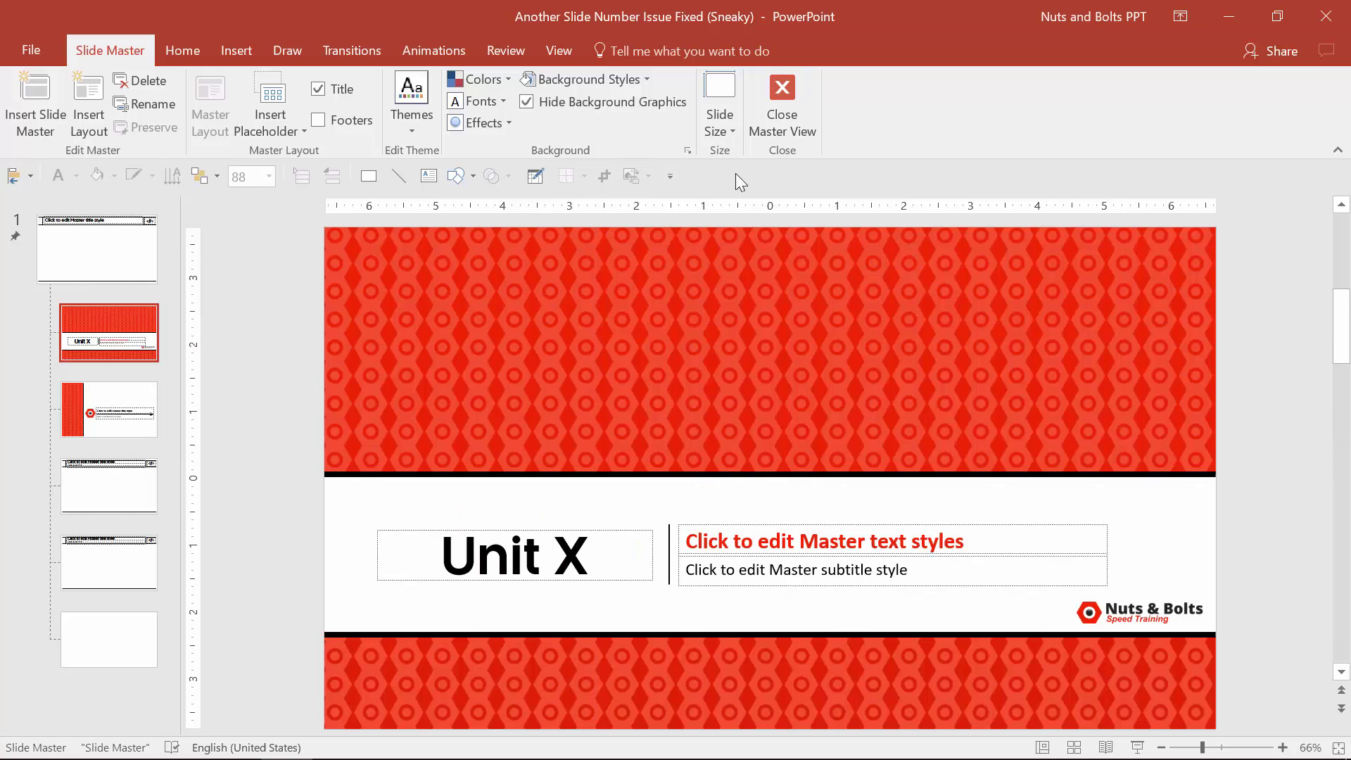
Close Master View and check slide 8 (still unnumbered) and slide 7 (numbered 7).
left_click(776, 103)
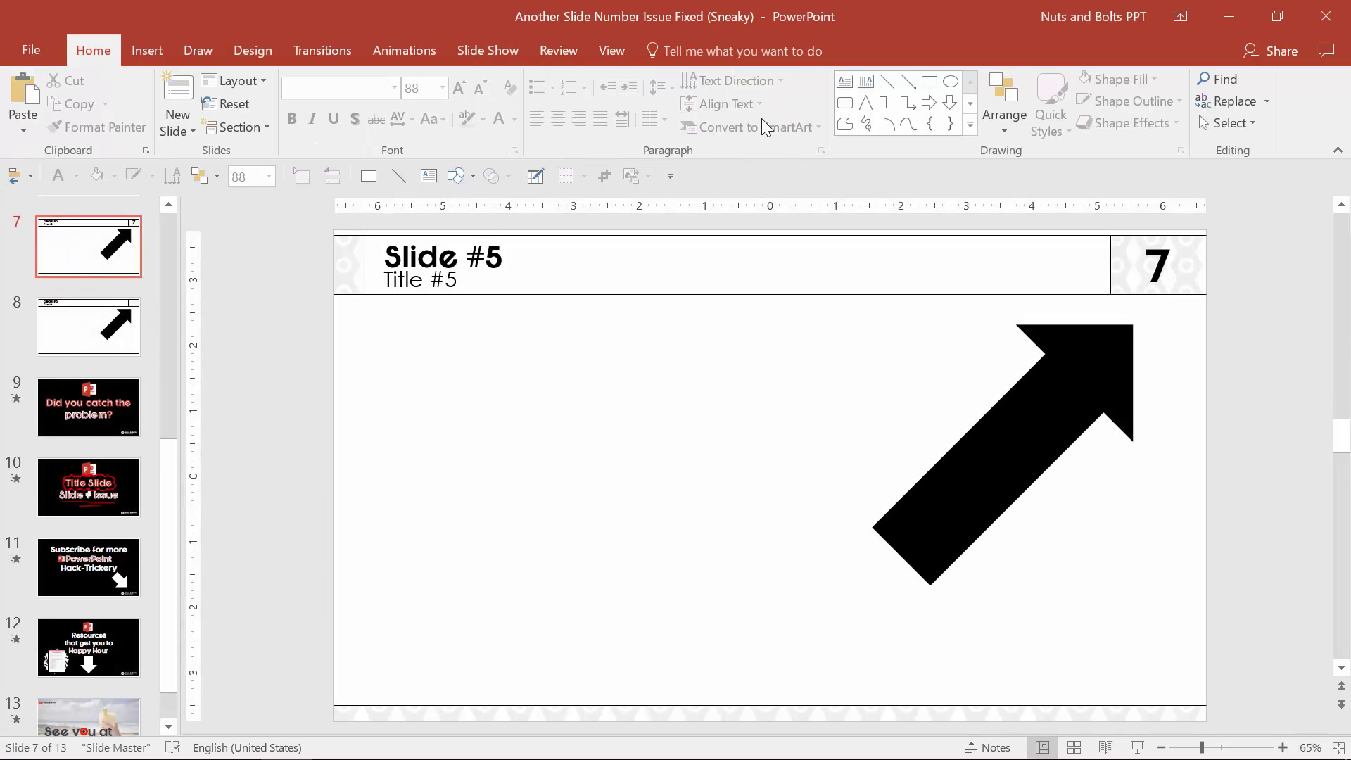
left_click(125, 296)
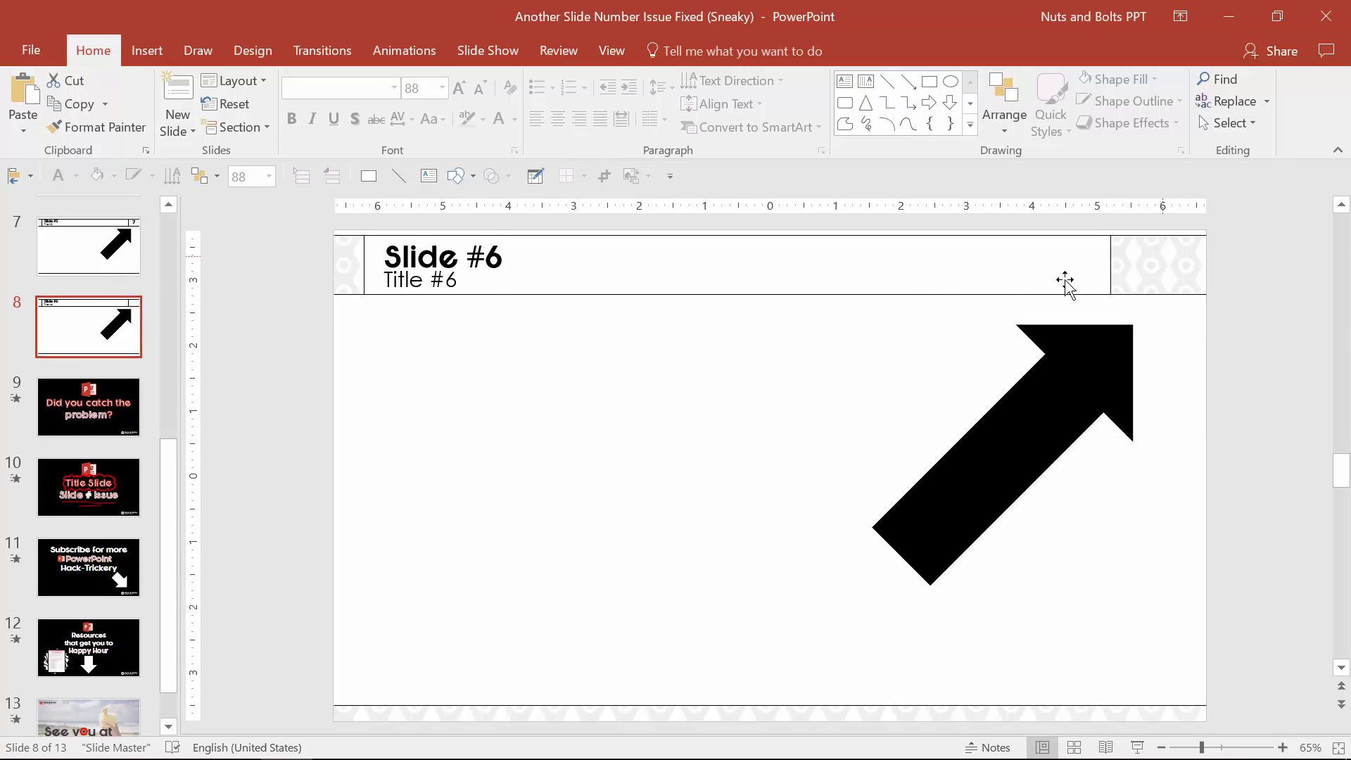
left_click(94, 249)
scroll(94, 249, "up", 1)
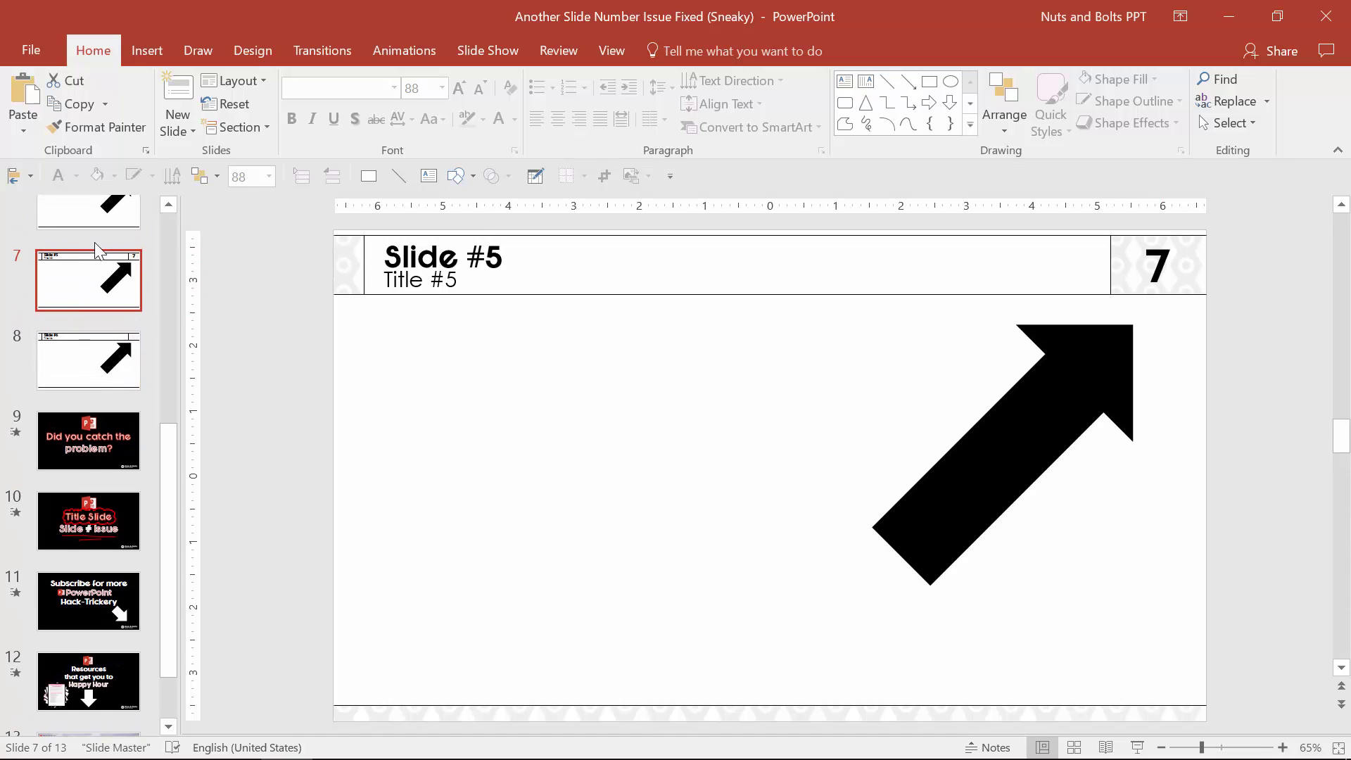
left_click(444, 430)
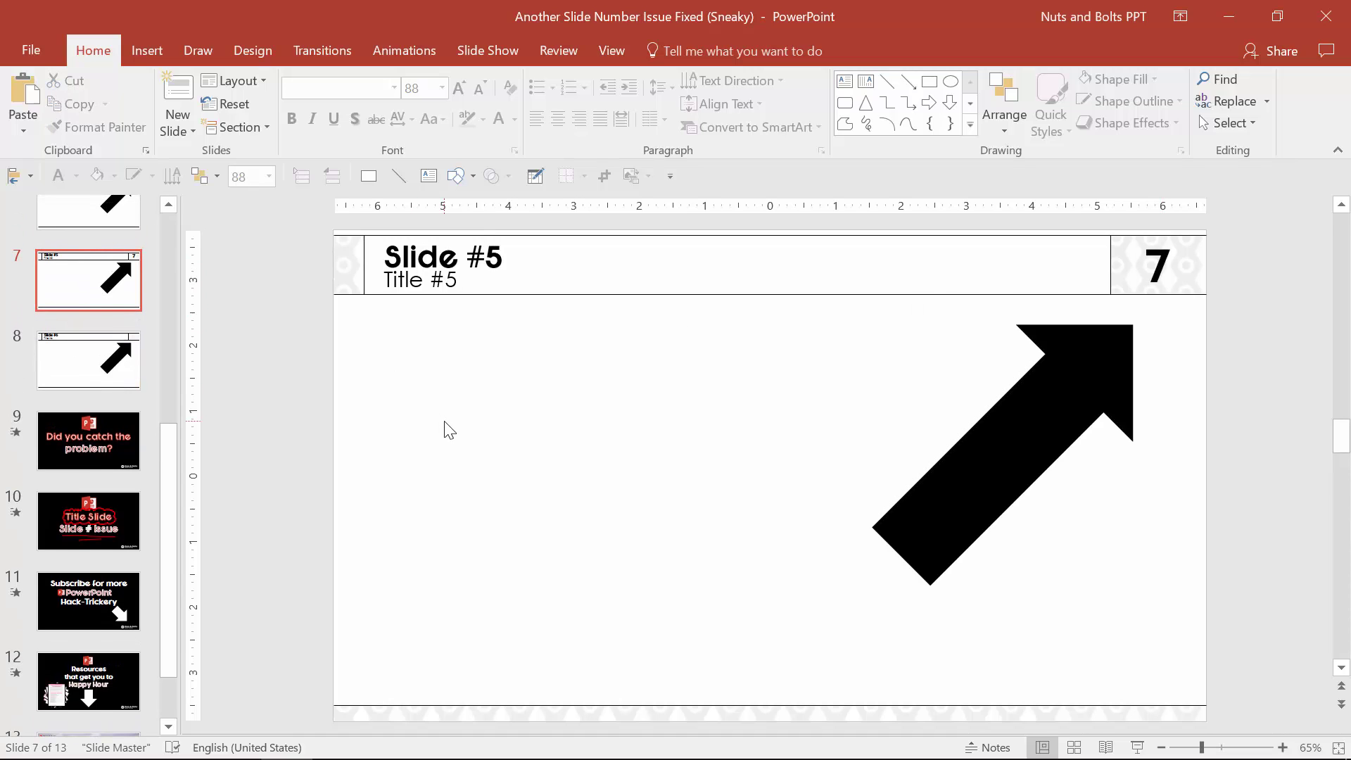
From Insert > Header & Footer, remove slide numbers from all slides, then reapply them to all.
left_click(146, 50)
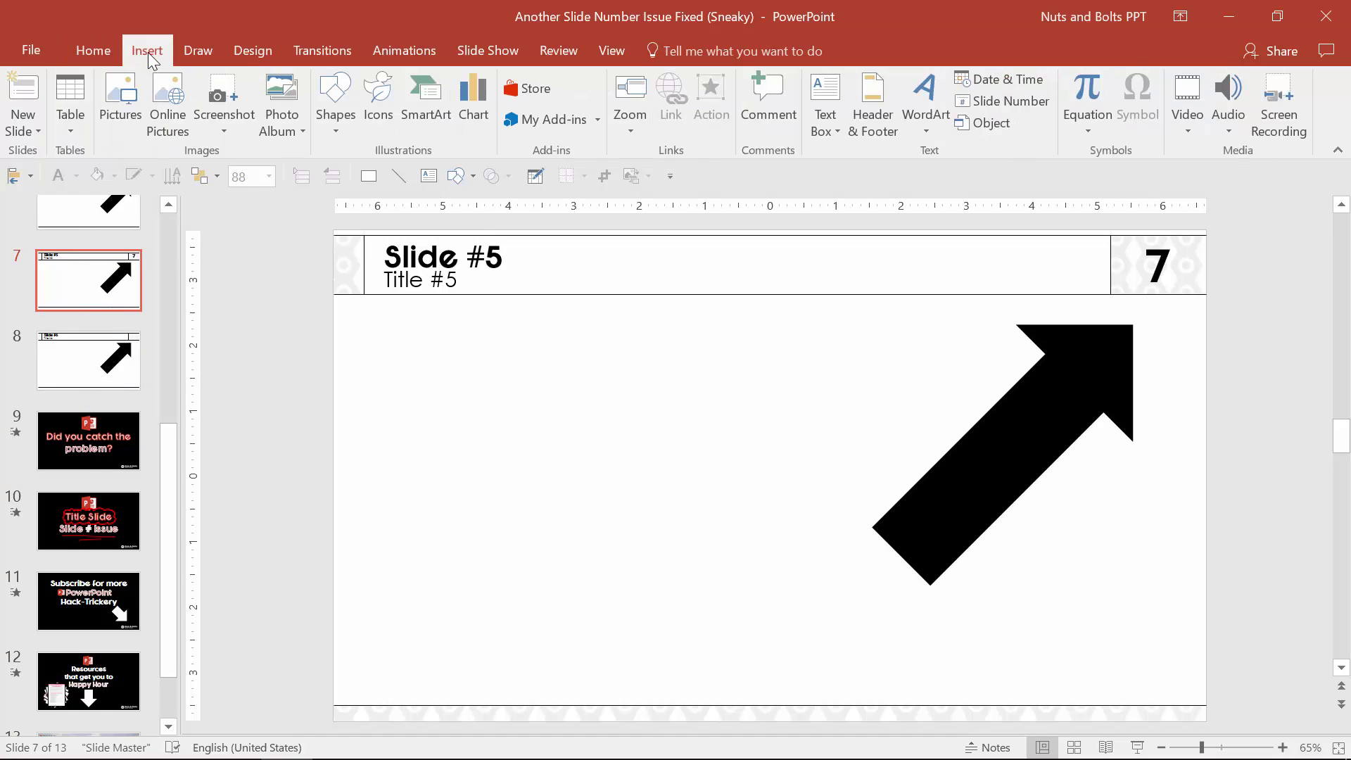
left_click(879, 87)
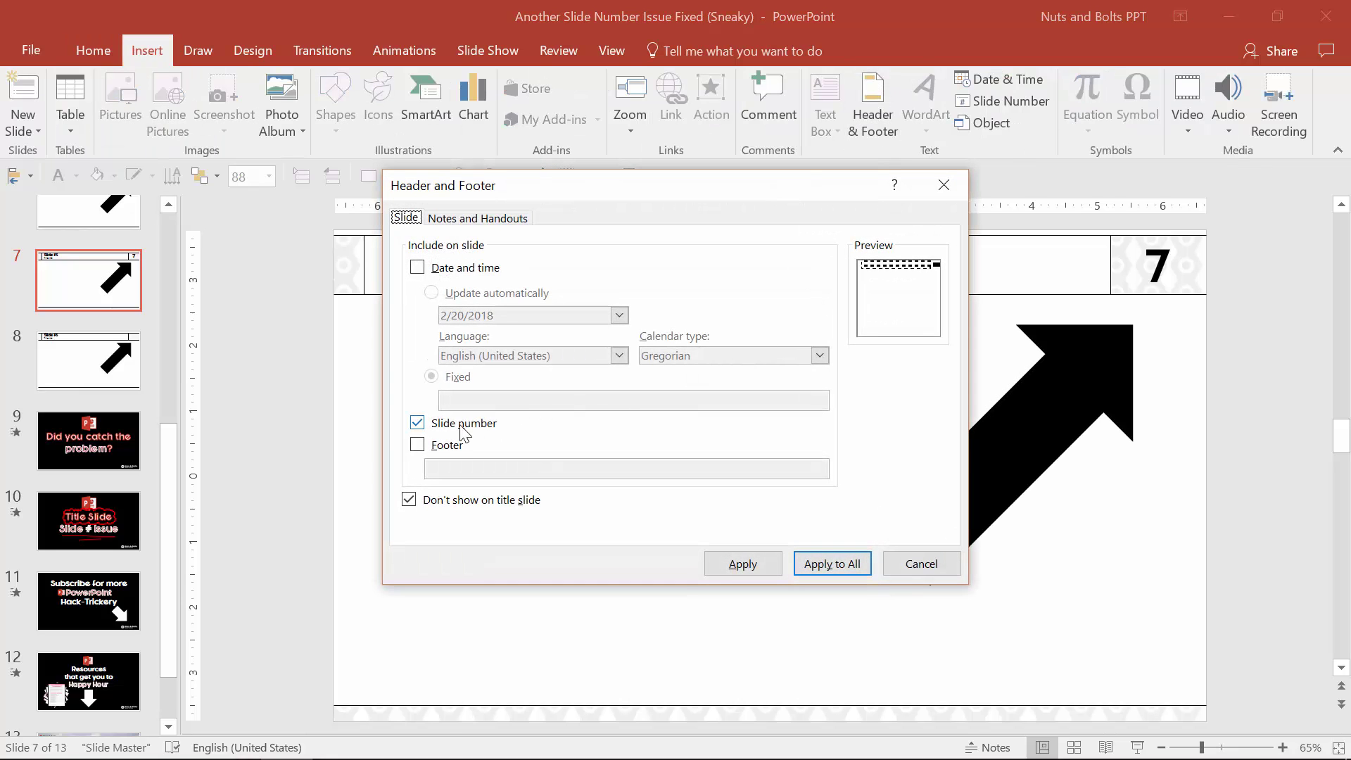
left_click(464, 427)
left_click(813, 573)
left_click(482, 428)
left_click(824, 566)
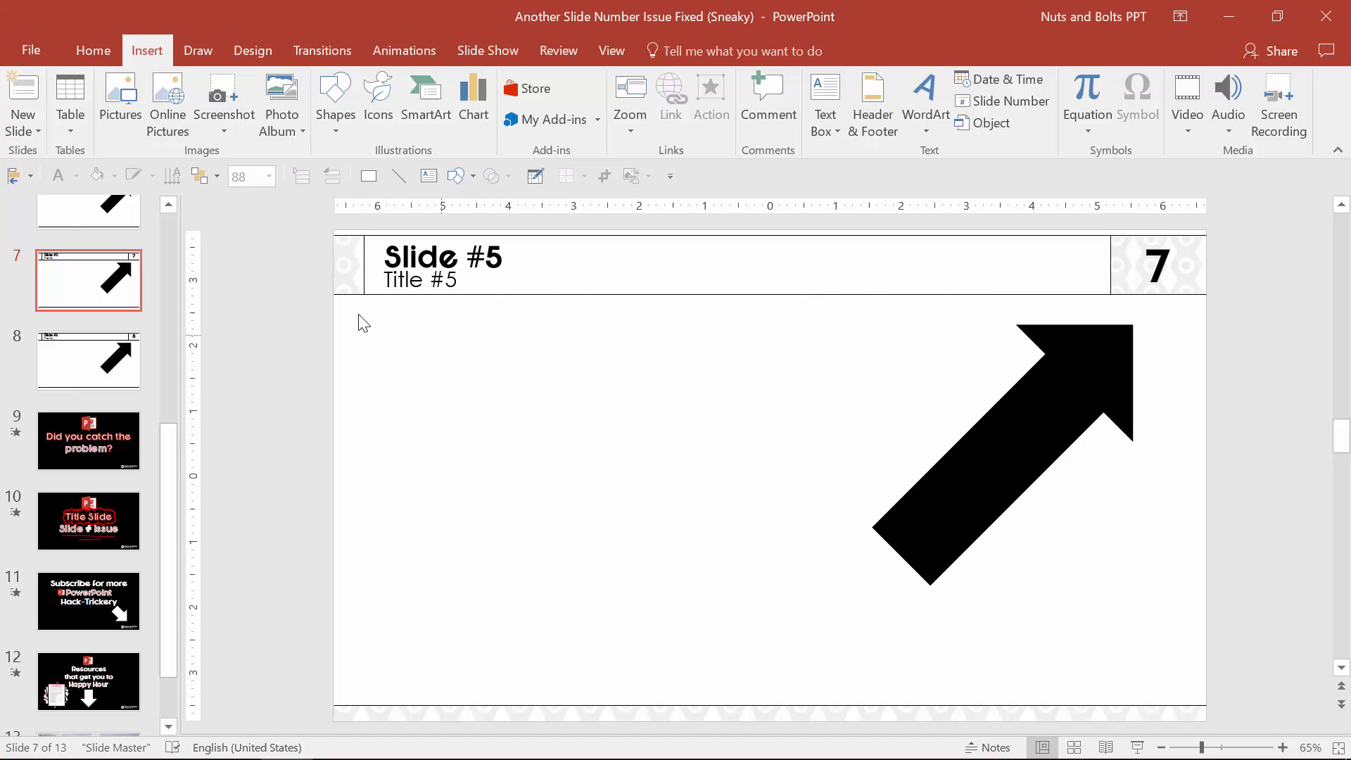
Verify slides 8, 7 and 6 now show numbers 8, 7 and 6.
left_click(102, 355)
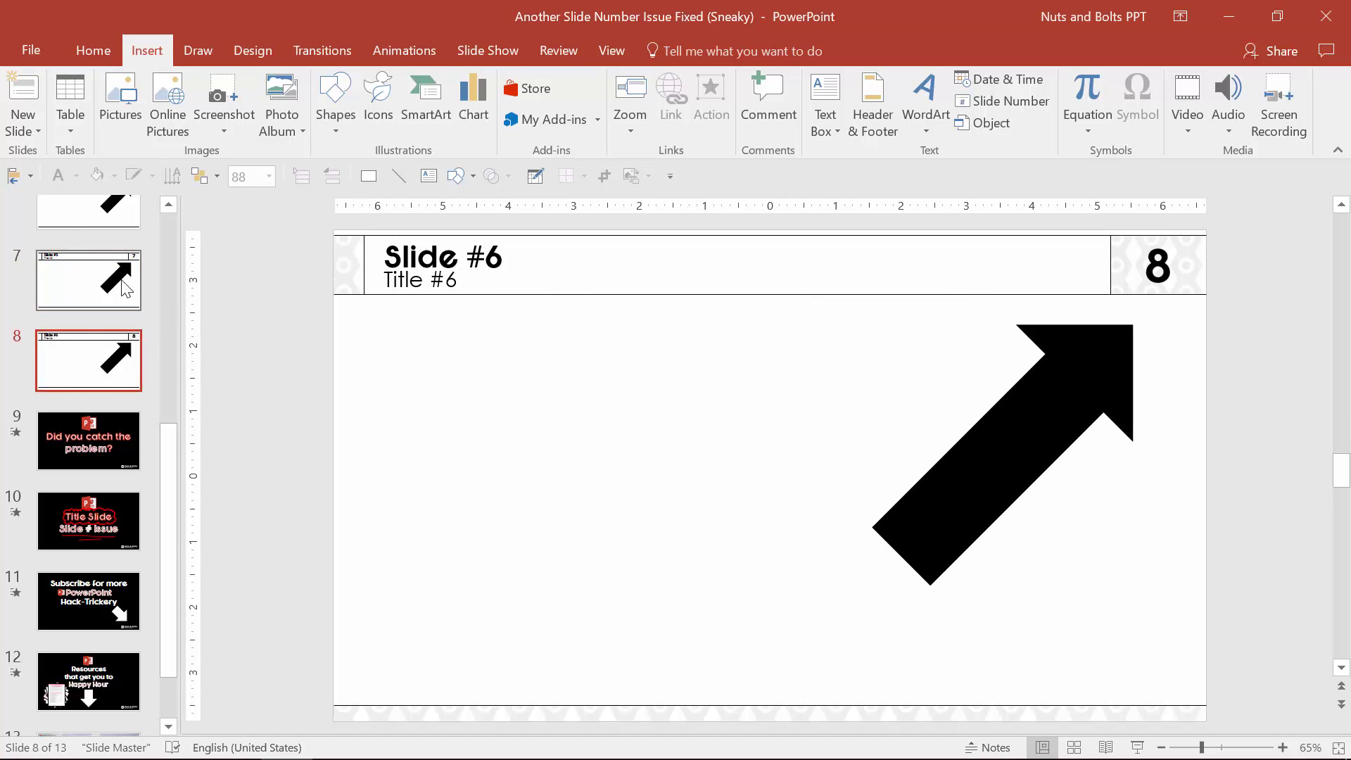
left_click(123, 287)
left_click(119, 217)
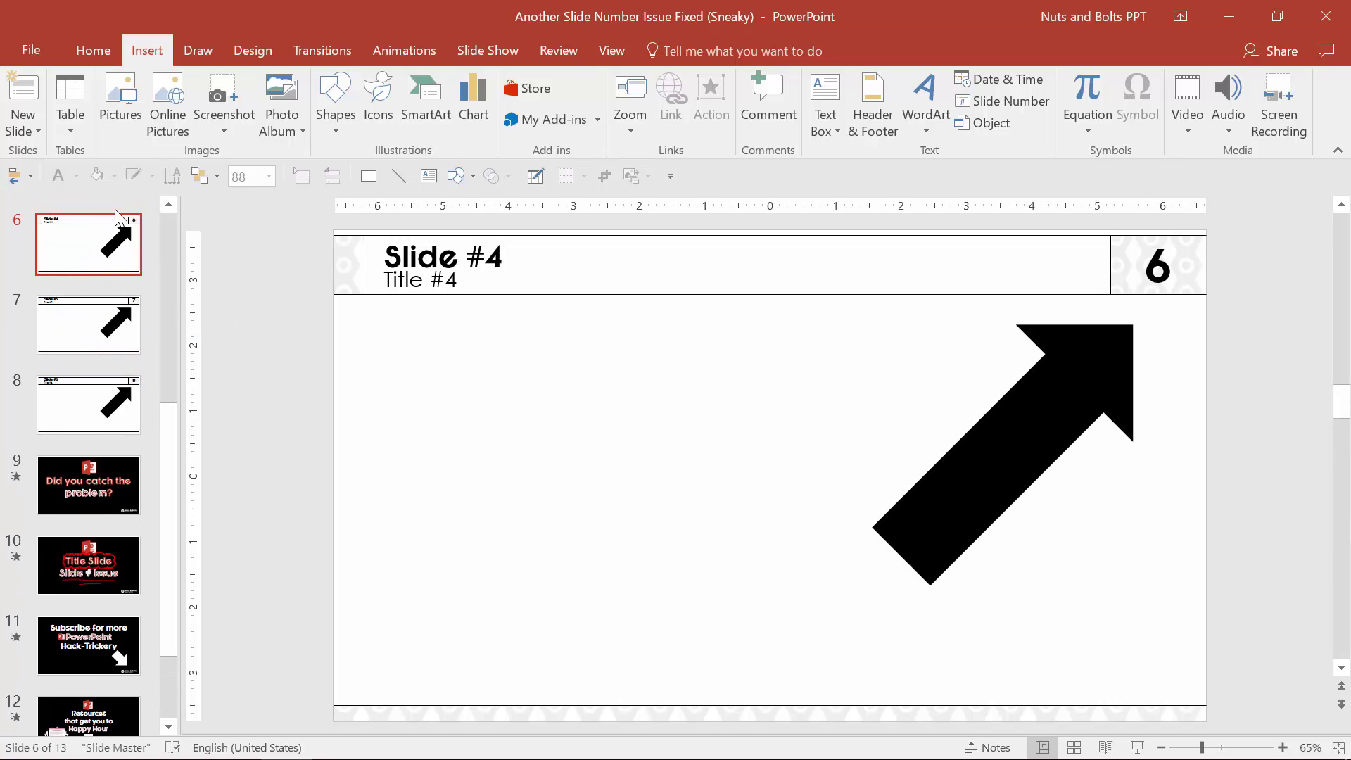